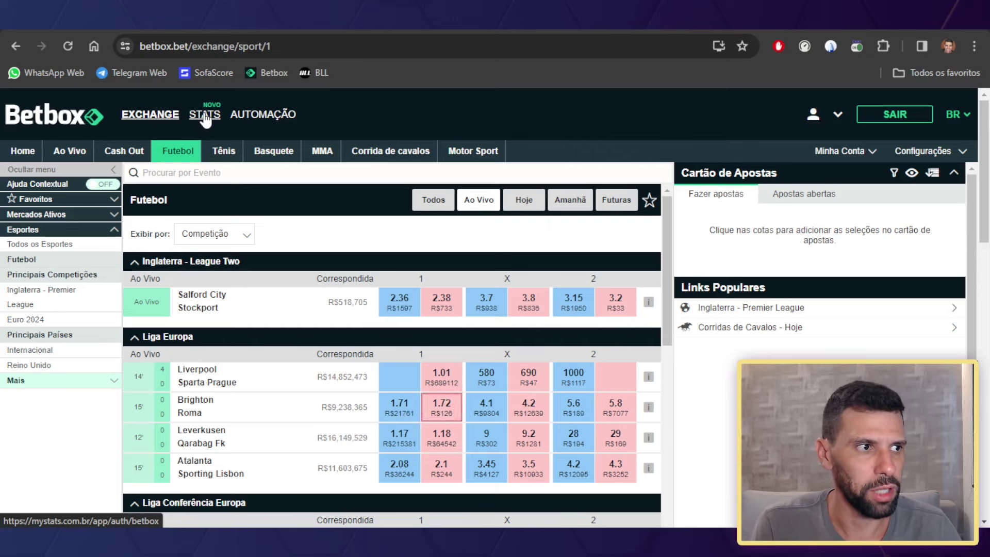
# Step: Log in to My.Stats through Betbox and open the saved "Over 0.5 HT" game filter for editing
pyautogui.click(205, 117)
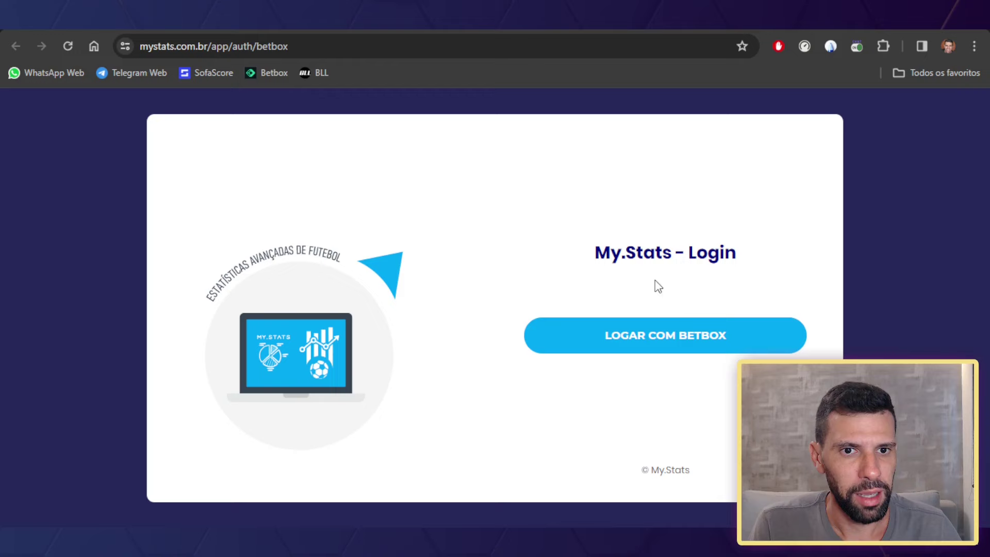
pyautogui.click(696, 341)
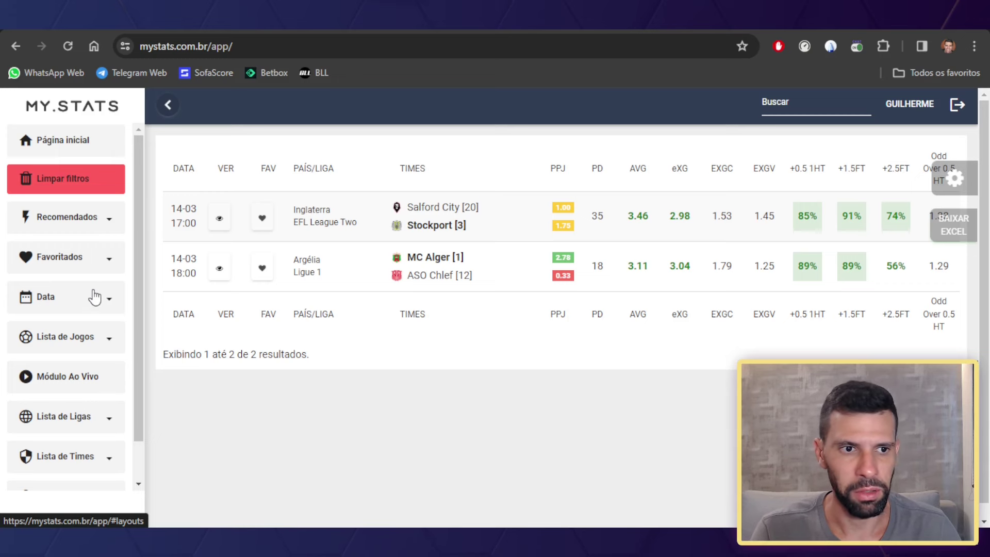
pyautogui.click(110, 341)
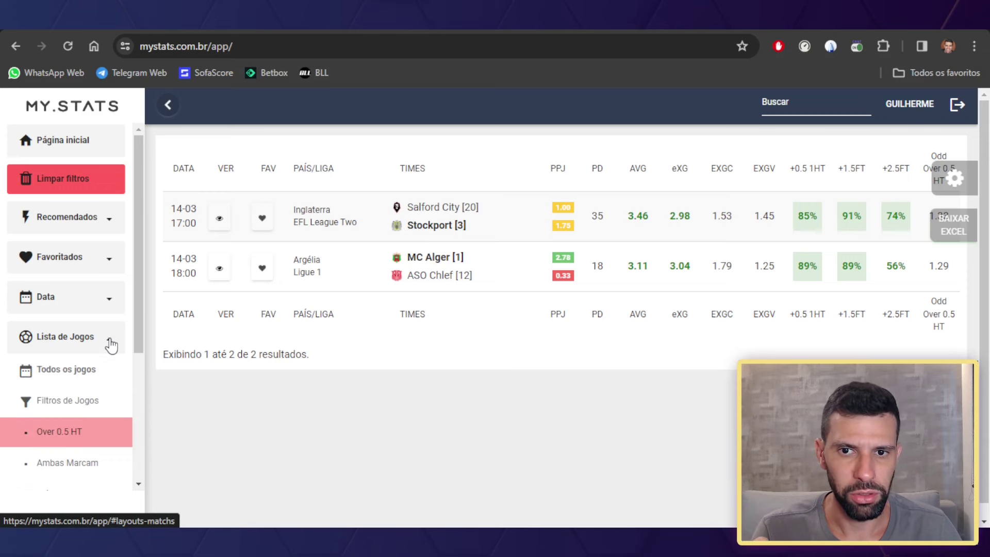
pyautogui.moveTo(141, 256); pyautogui.dragTo(137, 316)
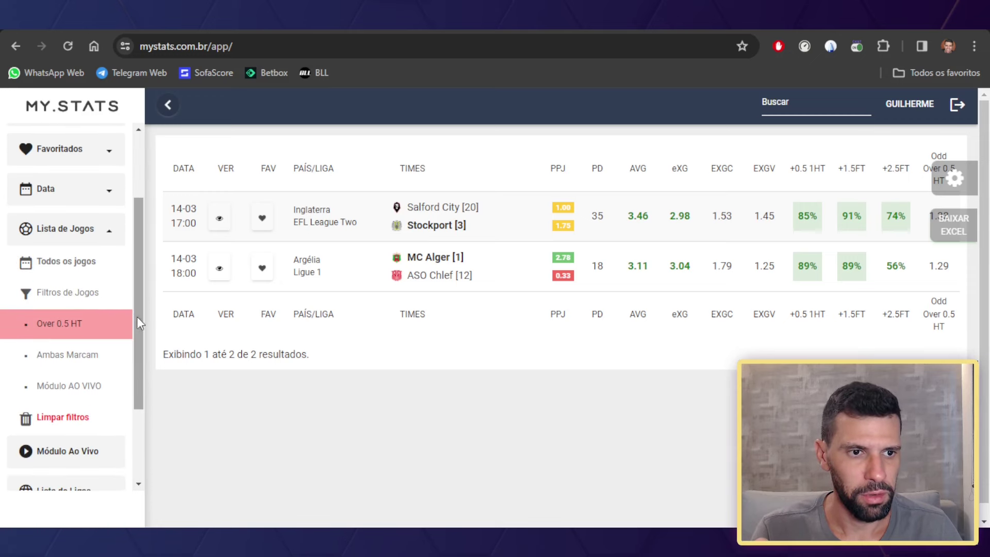
pyautogui.click(82, 298)
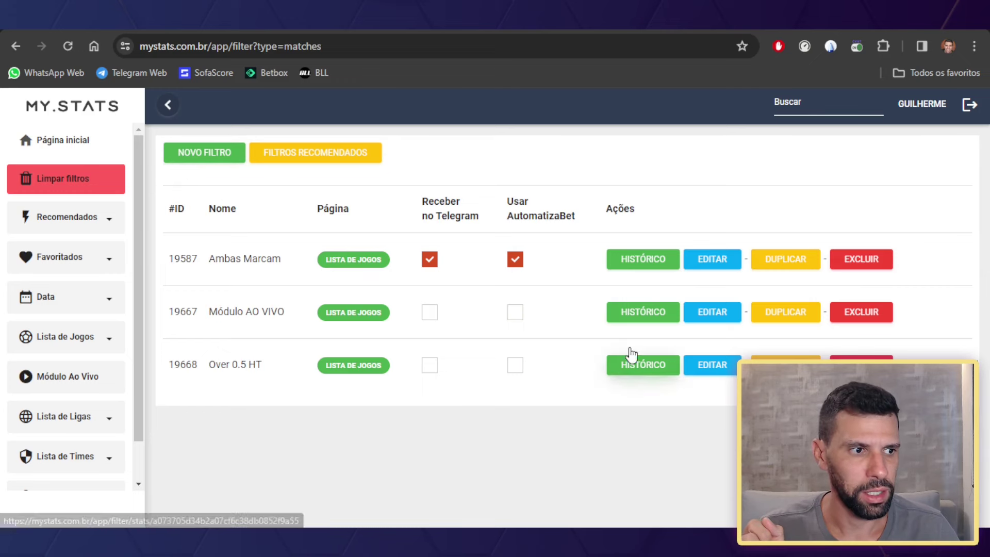
pyautogui.click(707, 367)
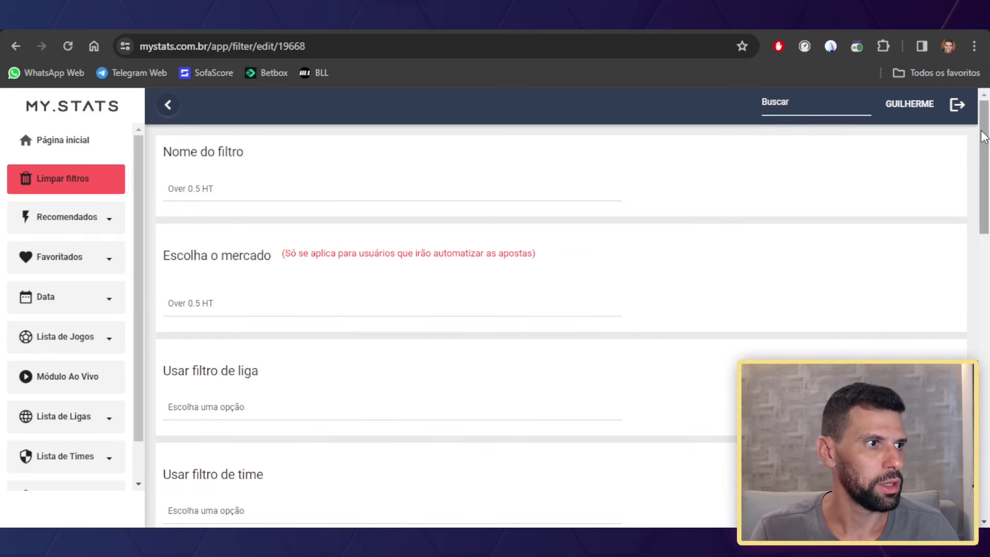
# Step: Examine the filter's market choices, team filter choices, the leagues available for removal and the other options
pyautogui.moveTo(983, 135); pyautogui.dragTo(984, 141)
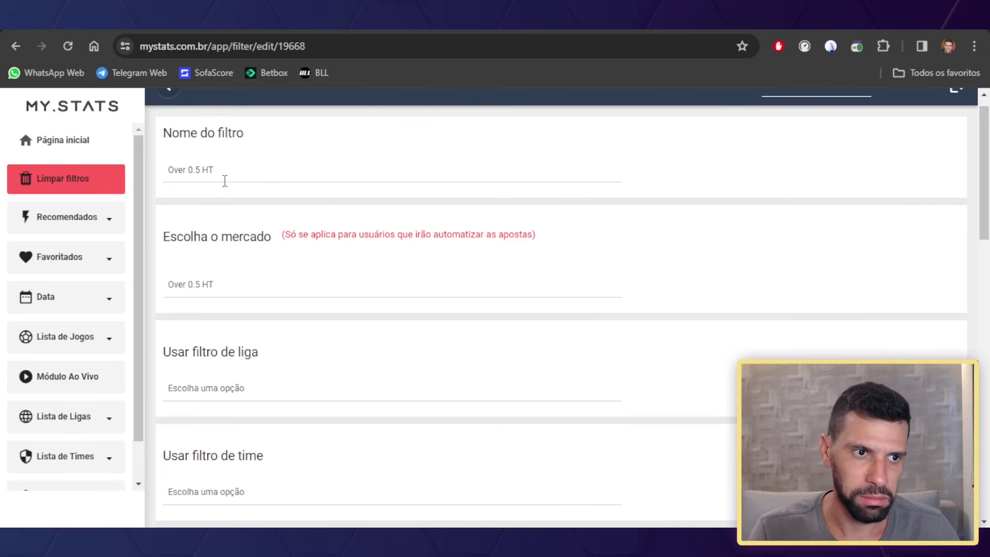
pyautogui.click(233, 289)
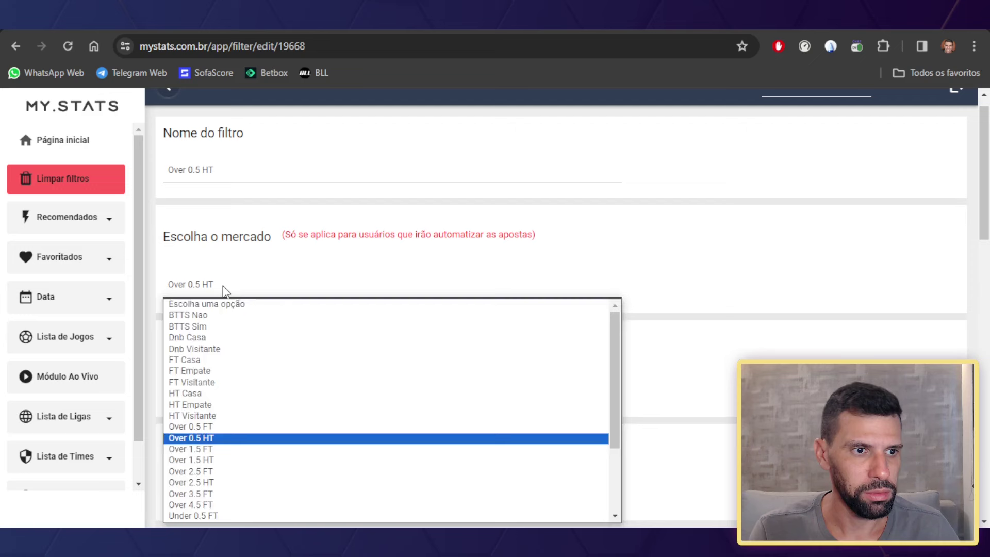
pyautogui.click(226, 290)
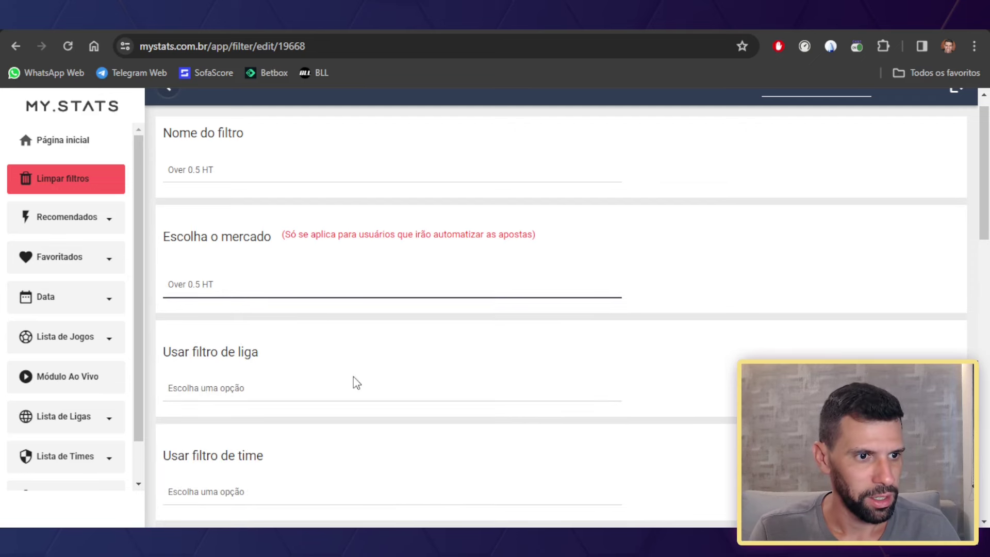
pyautogui.scroll(-2, 972, 167)
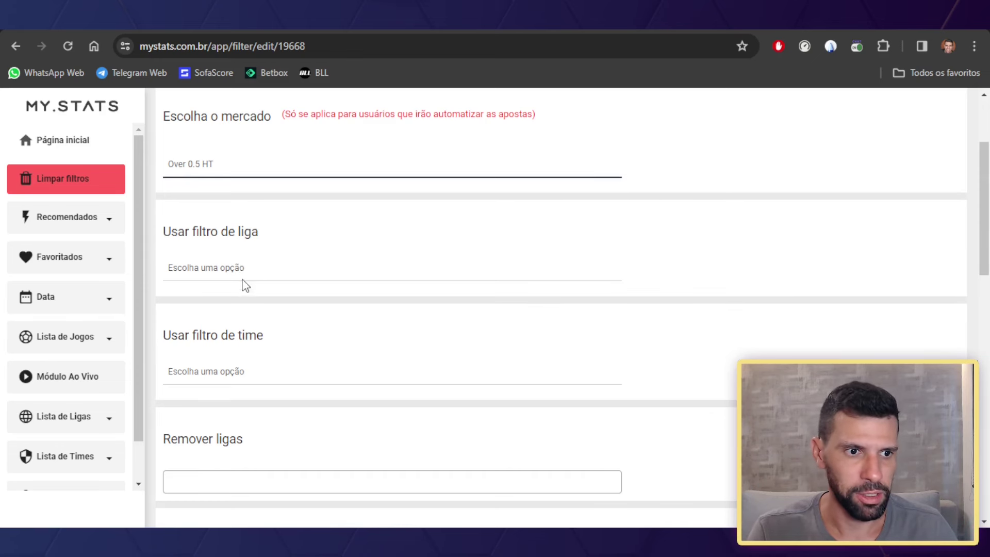
pyautogui.click(231, 375)
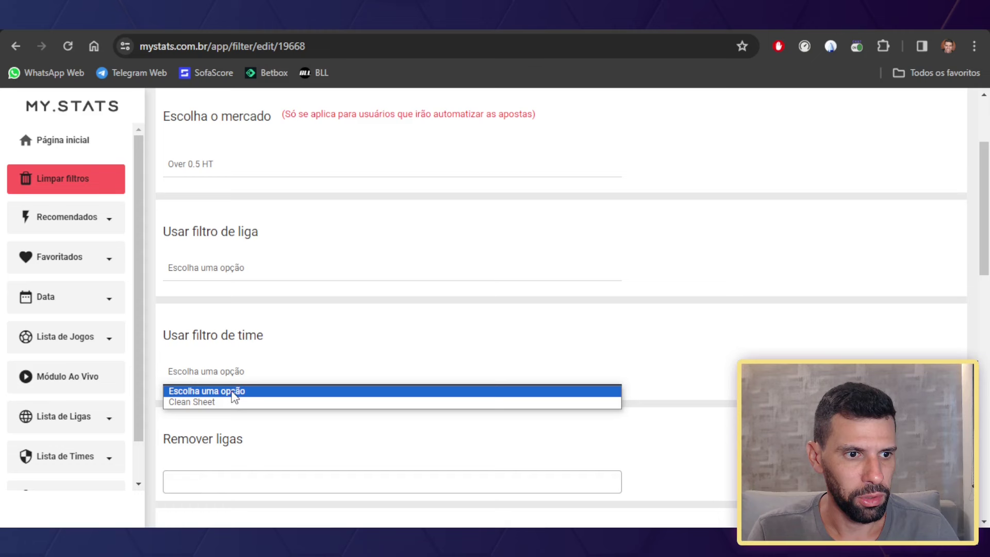
pyautogui.click(246, 376)
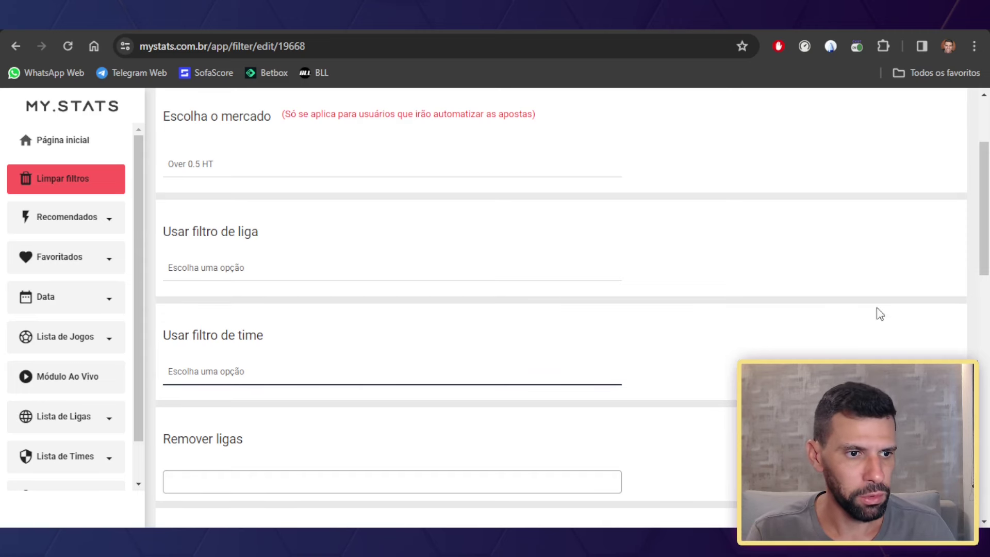
pyautogui.moveTo(987, 270); pyautogui.dragTo(987, 278)
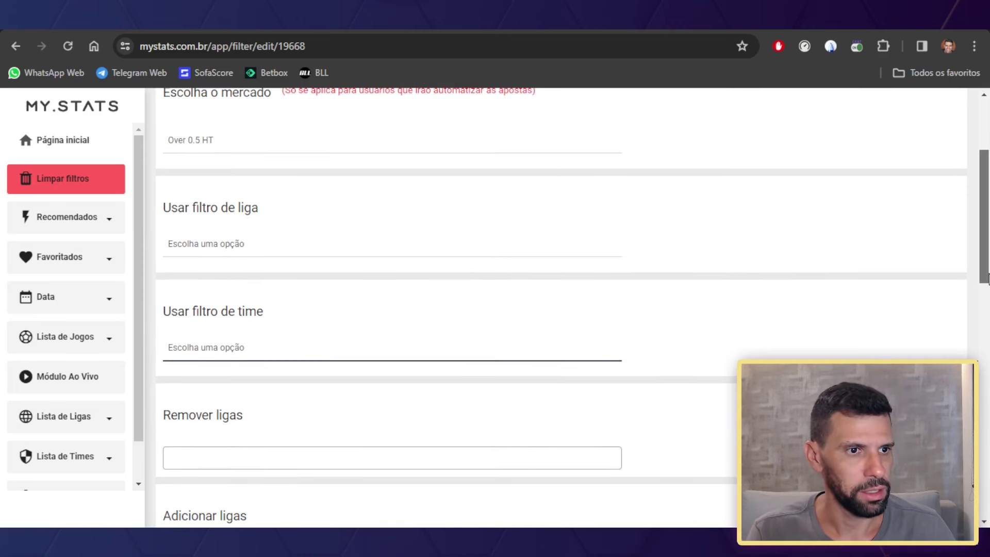
pyautogui.scroll(-3, 496, 364)
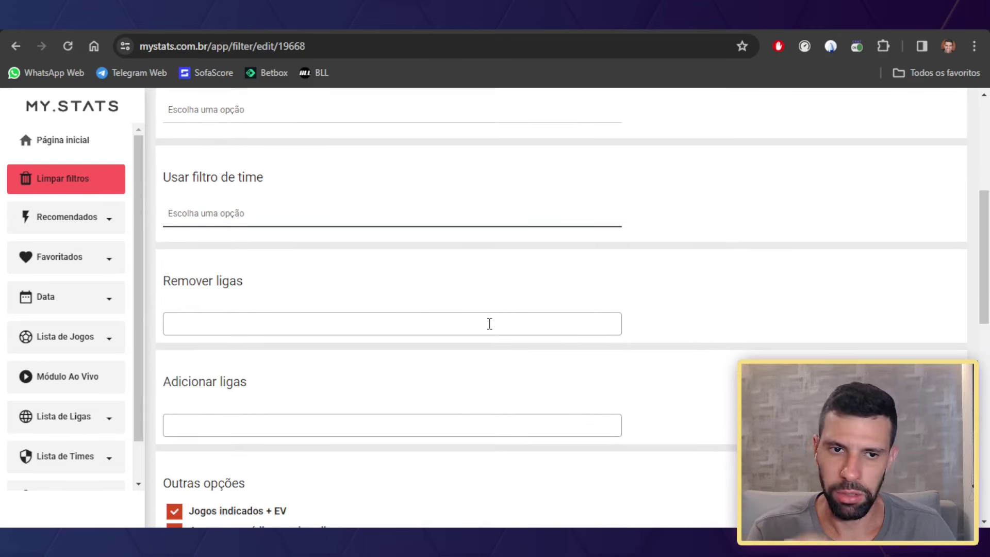
pyautogui.click(467, 324)
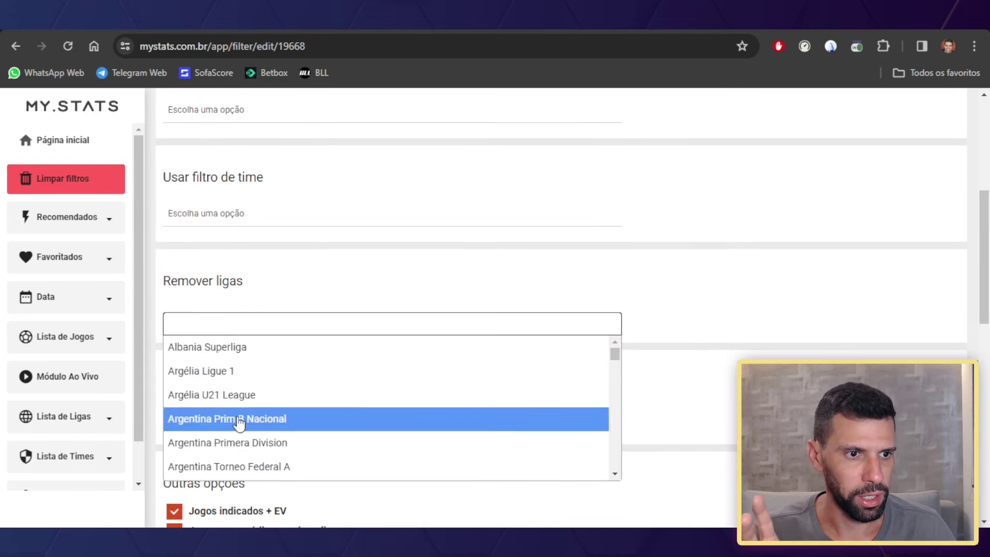
pyautogui.click(297, 293)
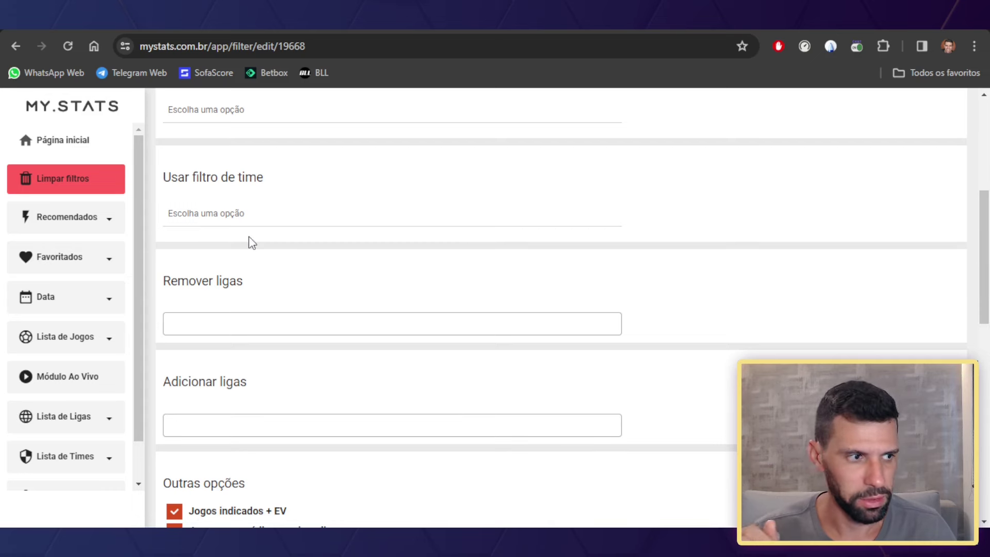
pyautogui.scroll(-4, 286, 345)
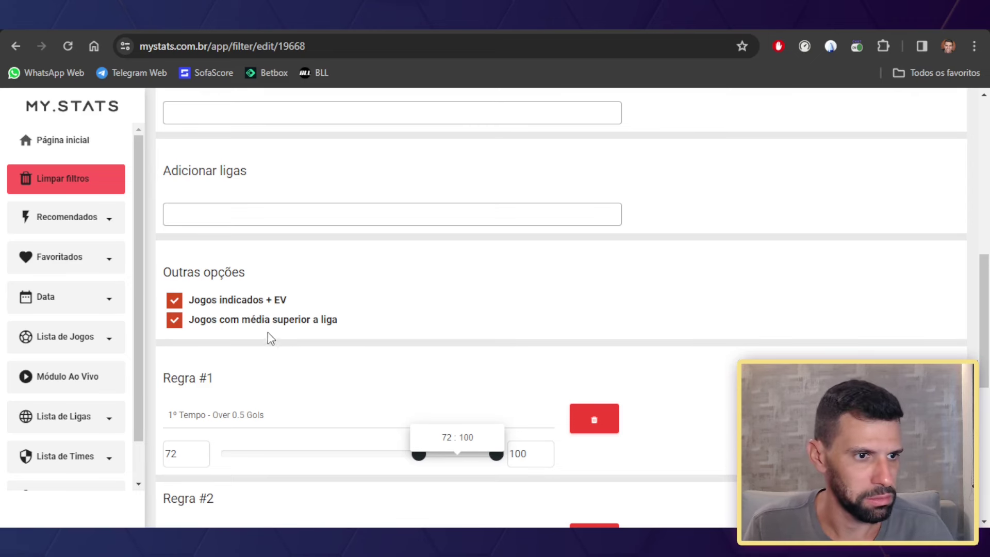
# Step: Review the filter's four rules and the criteria available for Regra #1 and Regra #3
pyautogui.moveTo(984, 352); pyautogui.dragTo(985, 412)
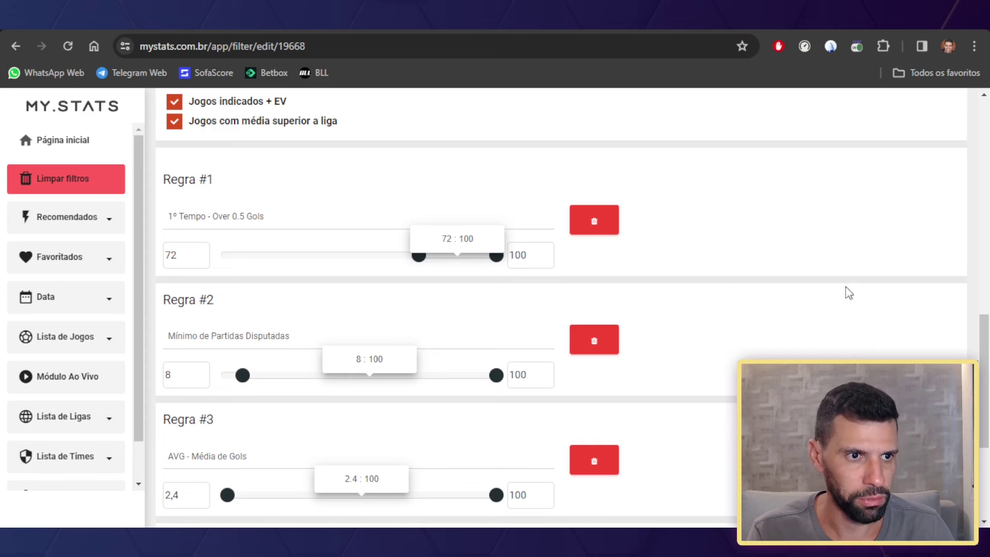
pyautogui.click(231, 222)
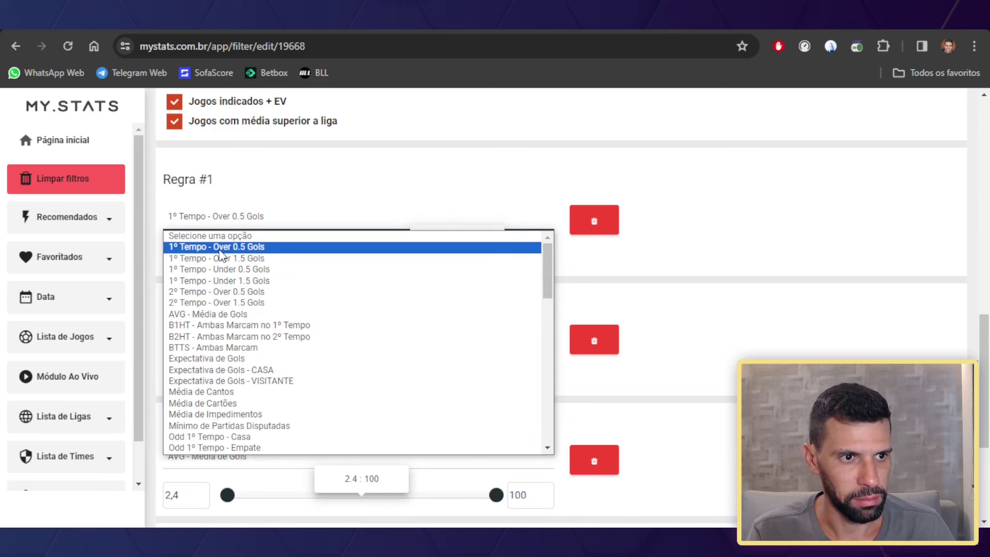
pyautogui.click(220, 251)
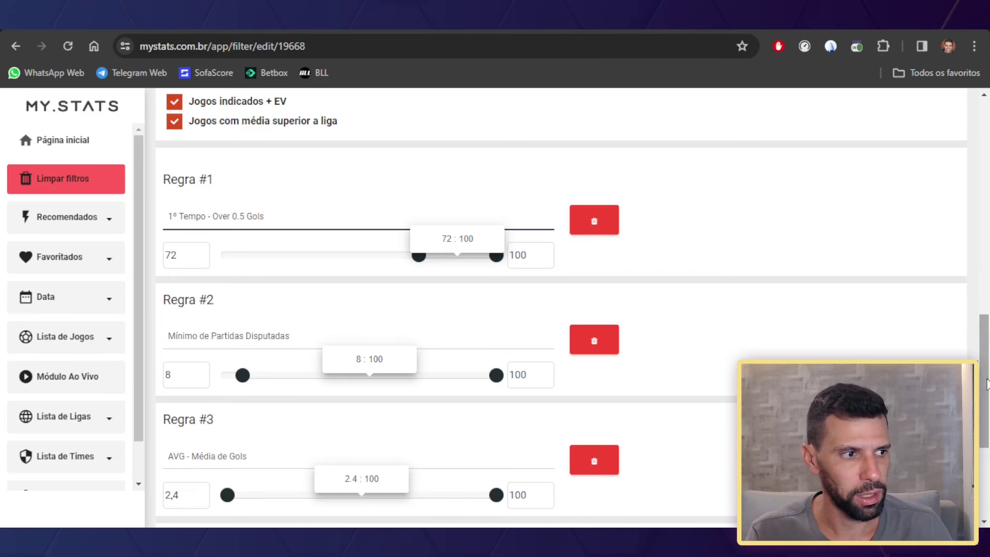
pyautogui.moveTo(984, 369); pyautogui.dragTo(981, 429)
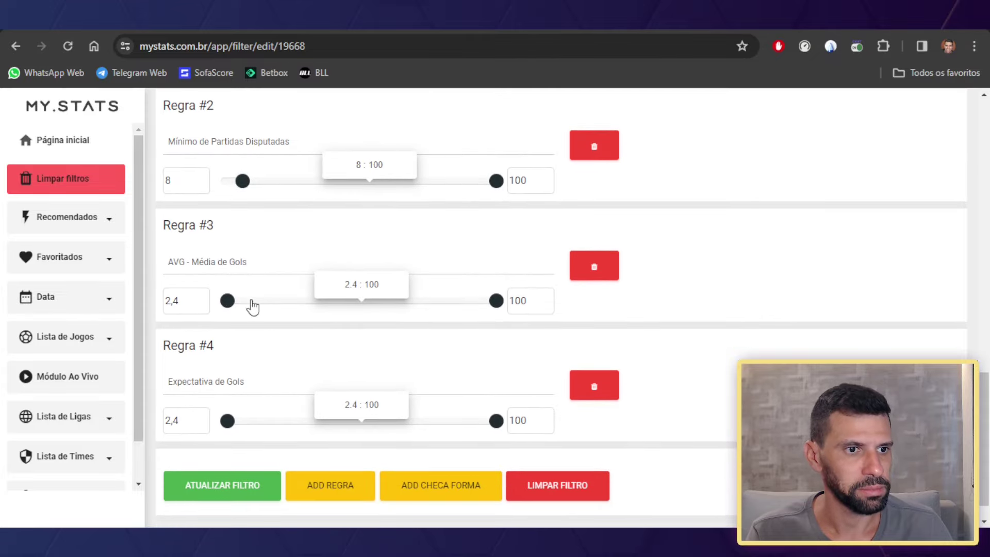
pyautogui.click(210, 263)
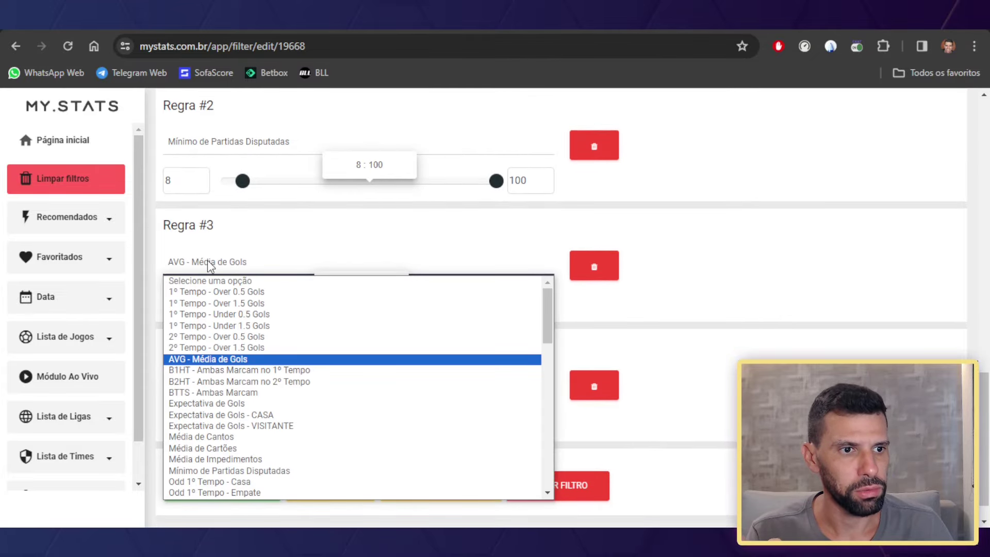
pyautogui.click(209, 265)
pyautogui.click(209, 265)
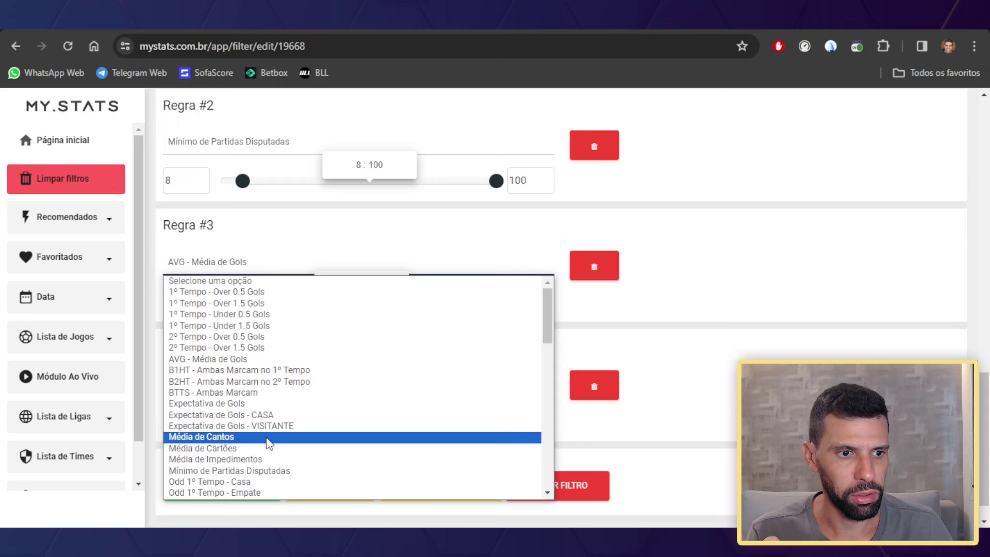
pyautogui.click(236, 241)
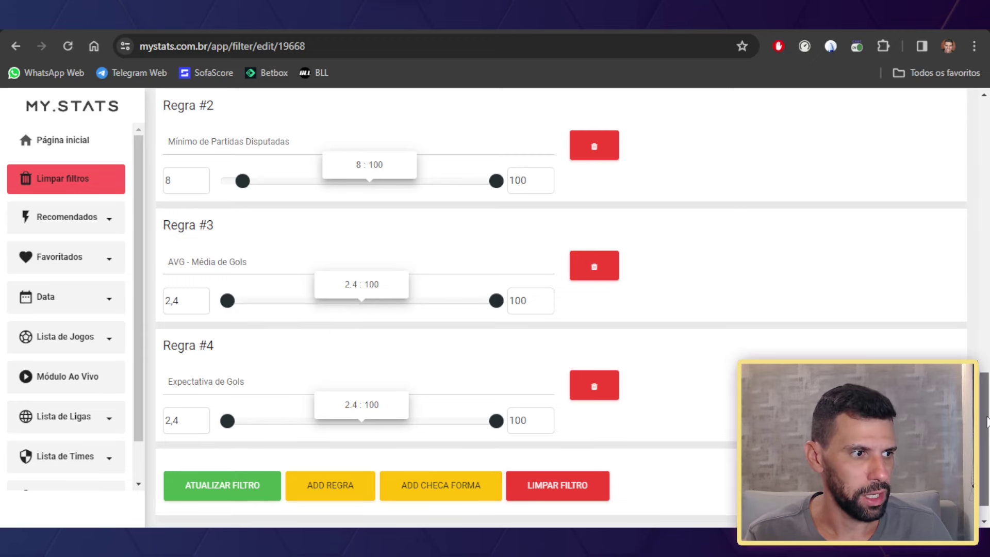
# Step: Save the "Over 0.5 HT" filter with its current rules
pyautogui.moveTo(987, 417)
pyautogui.mouseDown()
pyautogui.moveTo(987, 353)
pyautogui.moveTo(987, 426)
pyautogui.mouseUp()
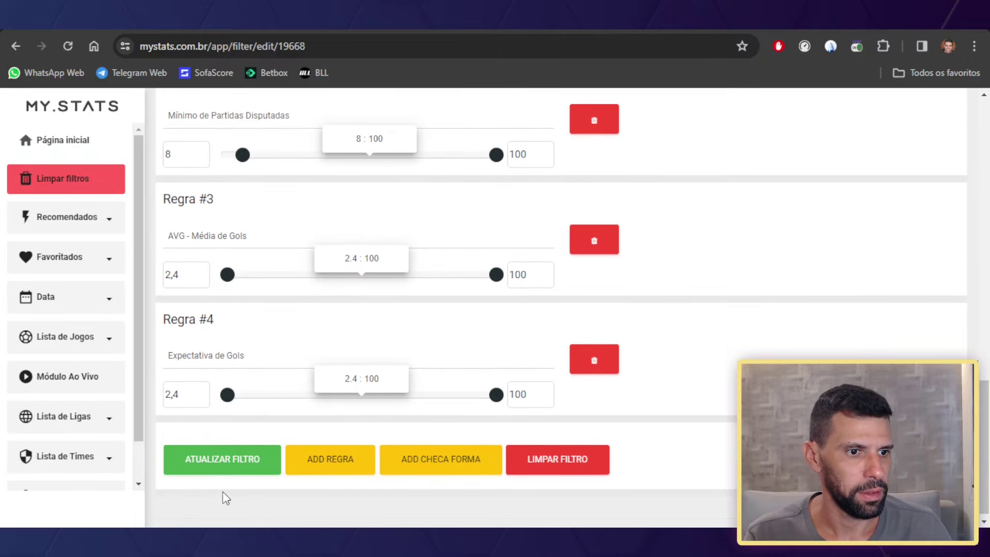
pyautogui.click(228, 466)
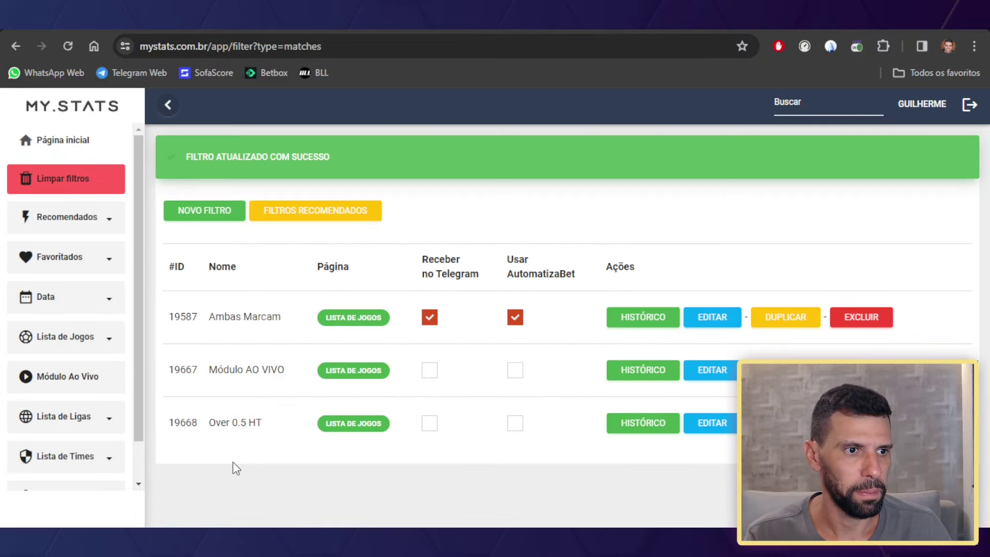
# Step: Restrict the game list to a custom date range from 15/03/2024 to 18/03/2024
pyautogui.click(102, 302)
pyautogui.click(97, 436)
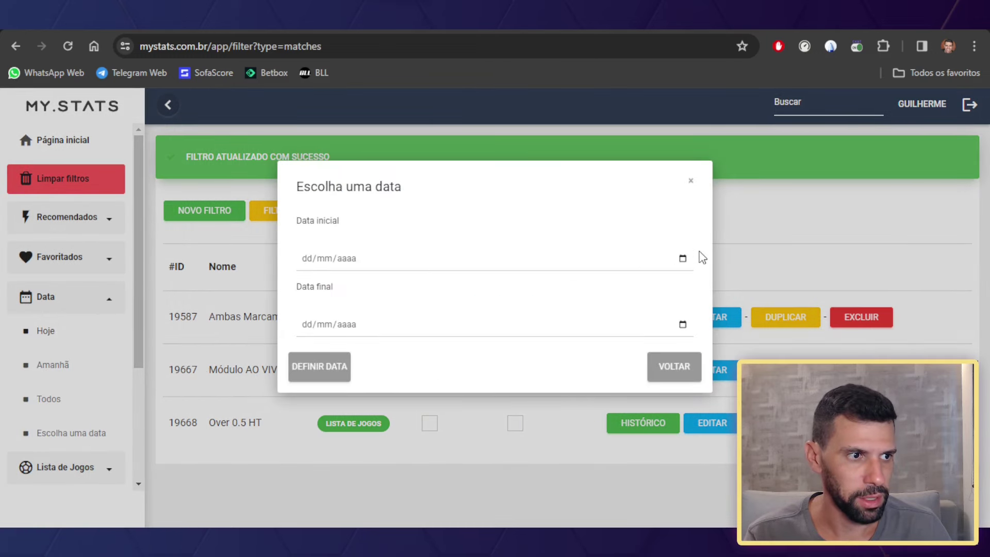
pyautogui.click(685, 259)
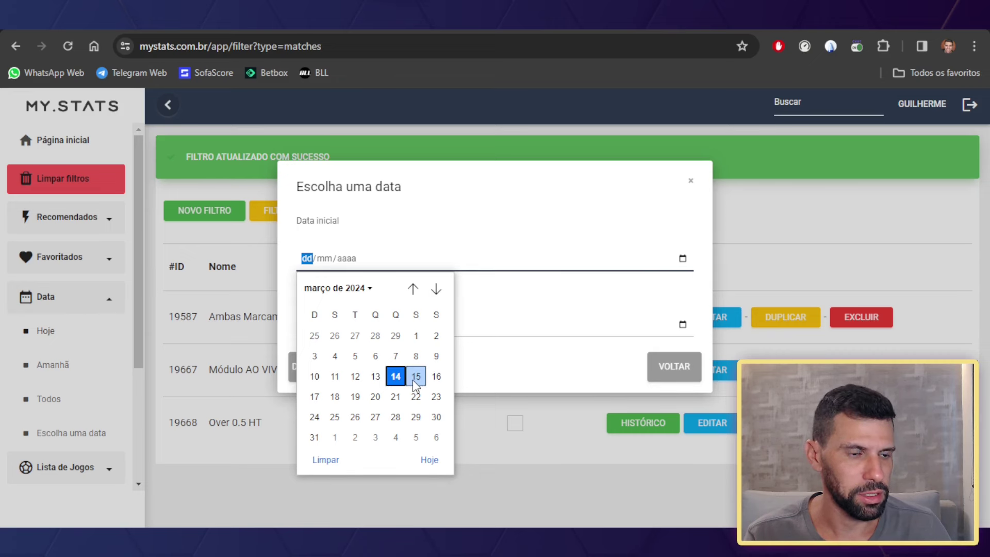
pyautogui.click(416, 376)
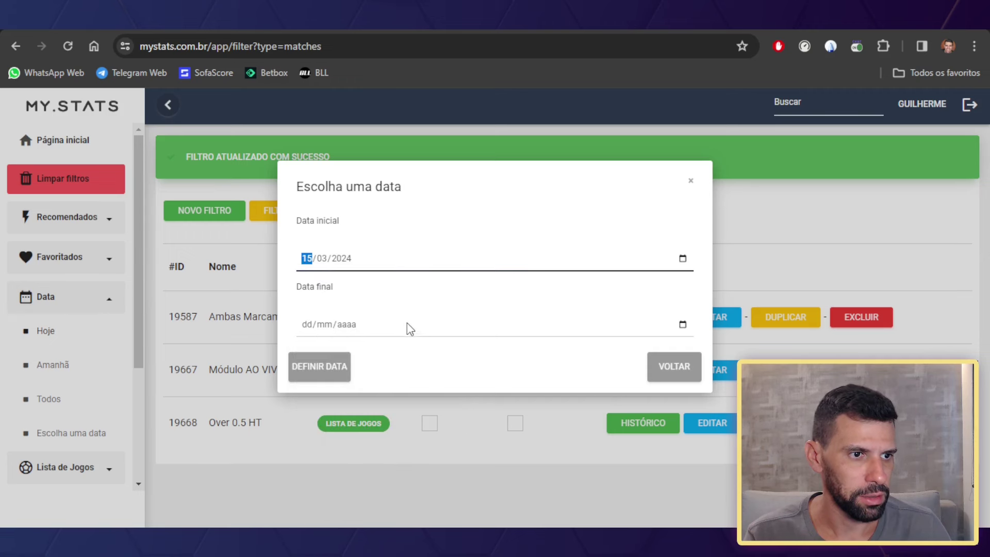
pyautogui.click(407, 323)
pyautogui.click(682, 324)
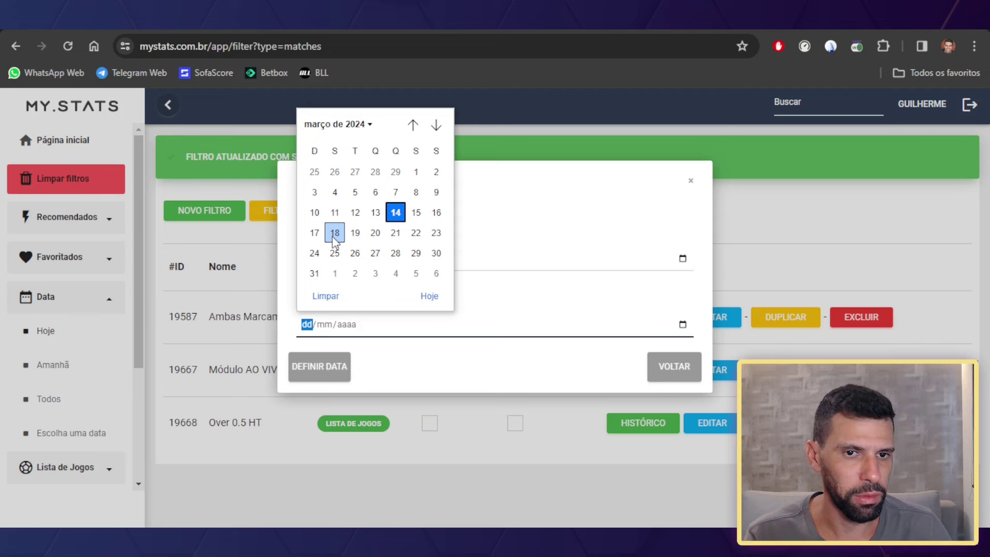
pyautogui.click(335, 233)
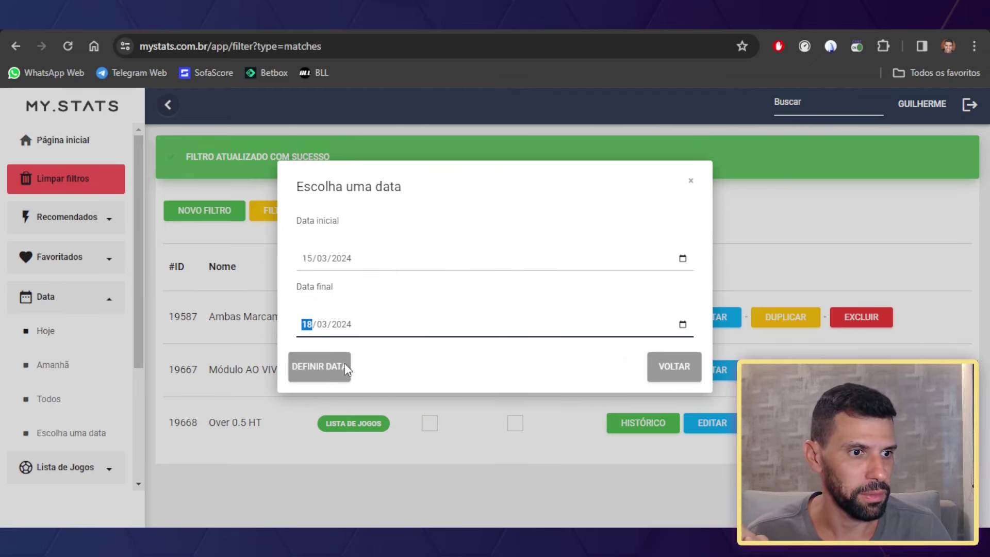
pyautogui.click(309, 380)
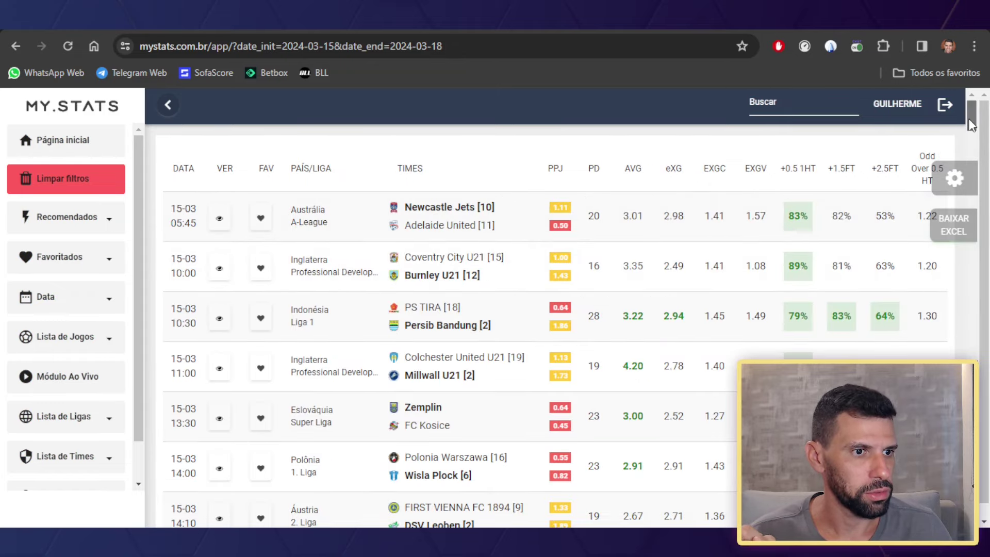
# Step: Look through the filtered game list for the chosen dates down to its end
pyautogui.scroll(-1, 971, 127)
pyautogui.moveTo(971, 128); pyautogui.dragTo(971, 140)
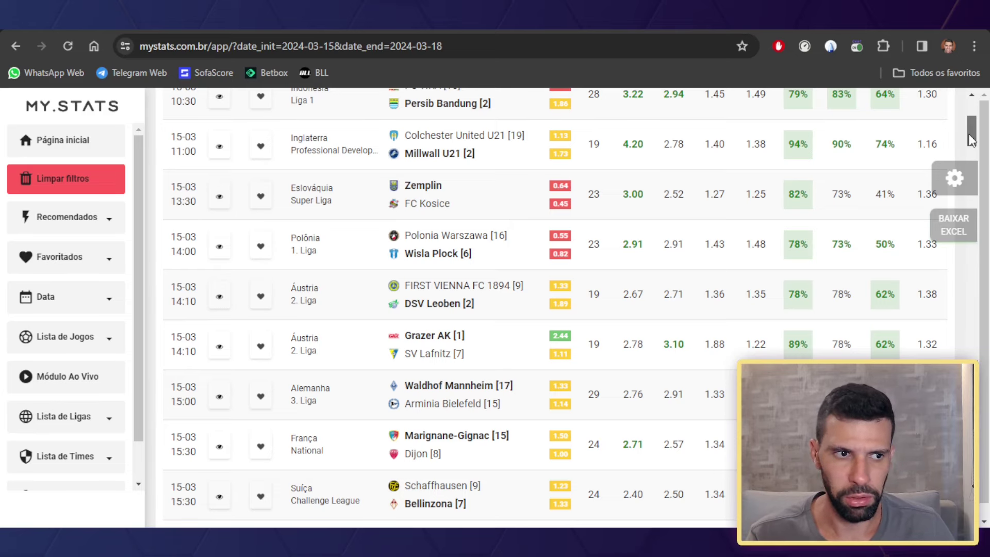
pyautogui.moveTo(971, 139); pyautogui.dragTo(982, 515)
pyautogui.scroll(-1, 963, 178)
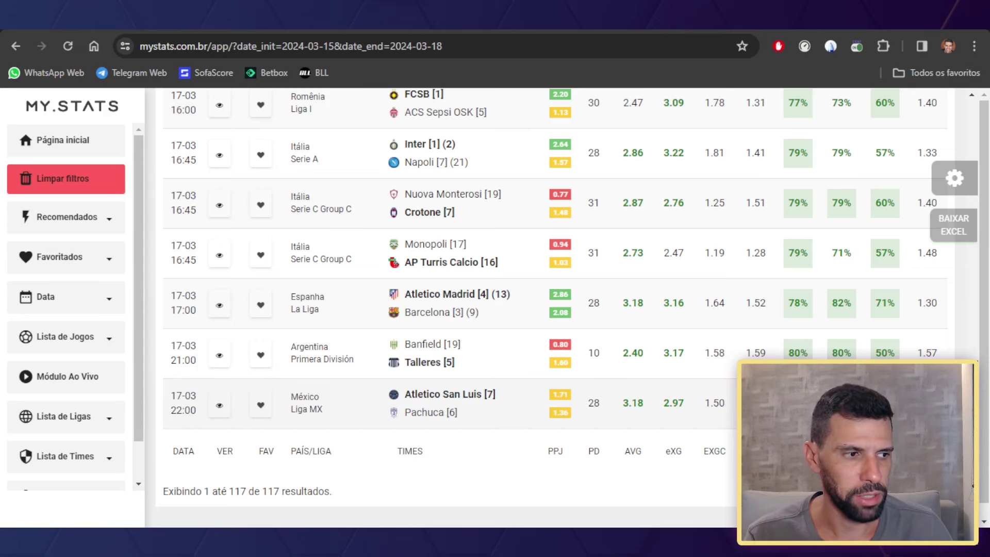
pyautogui.scroll(1, 551, 304)
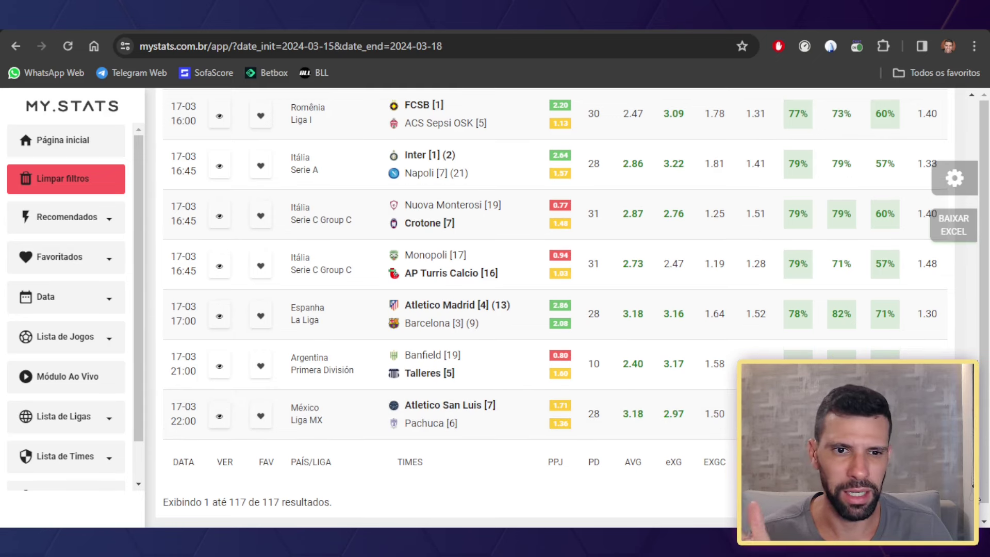
# Step: Open the saved "Over 0.5 HT" game-list filter for editing
pyautogui.moveTo(965, 493); pyautogui.dragTo(964, 107)
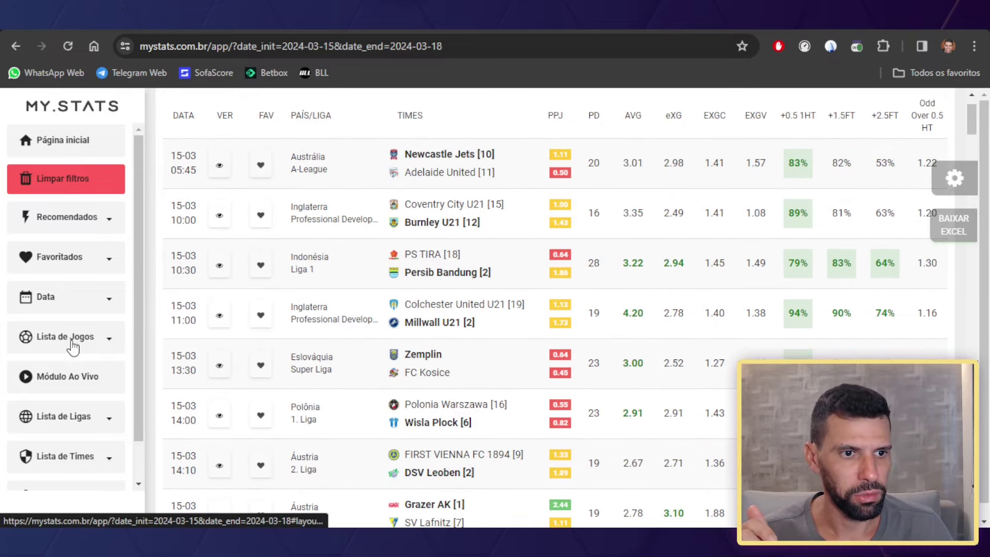
pyautogui.click(71, 343)
pyautogui.click(65, 406)
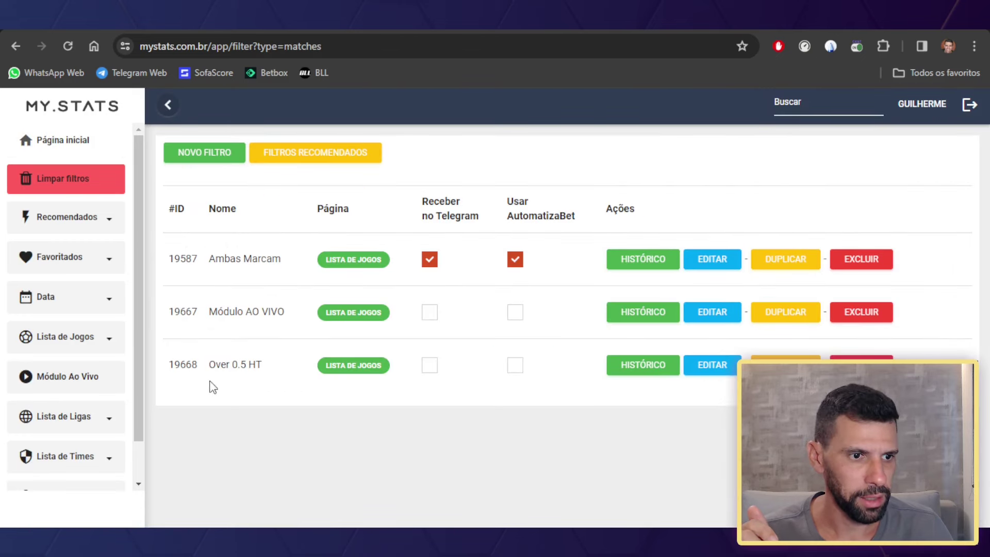
pyautogui.click(720, 367)
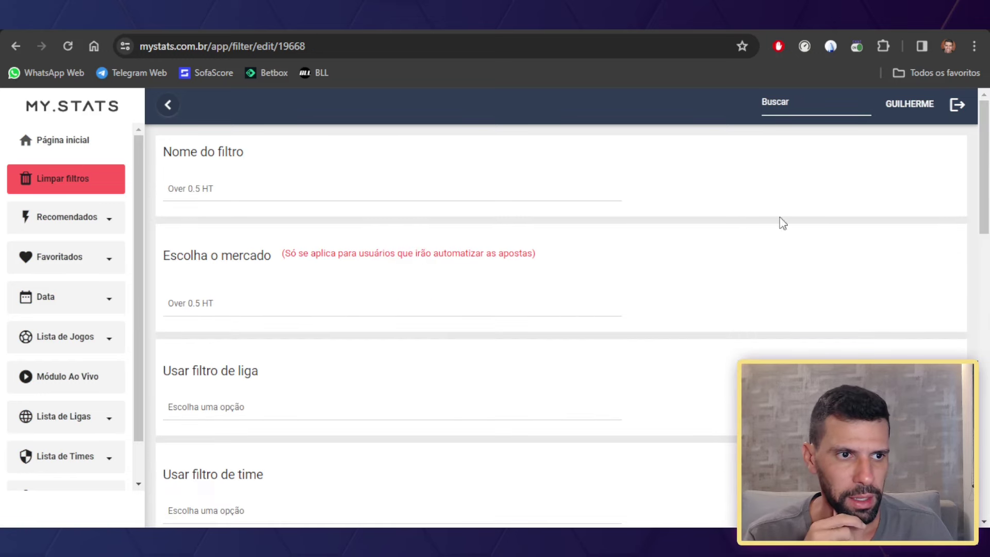
pyautogui.moveTo(986, 175); pyautogui.dragTo(986, 453)
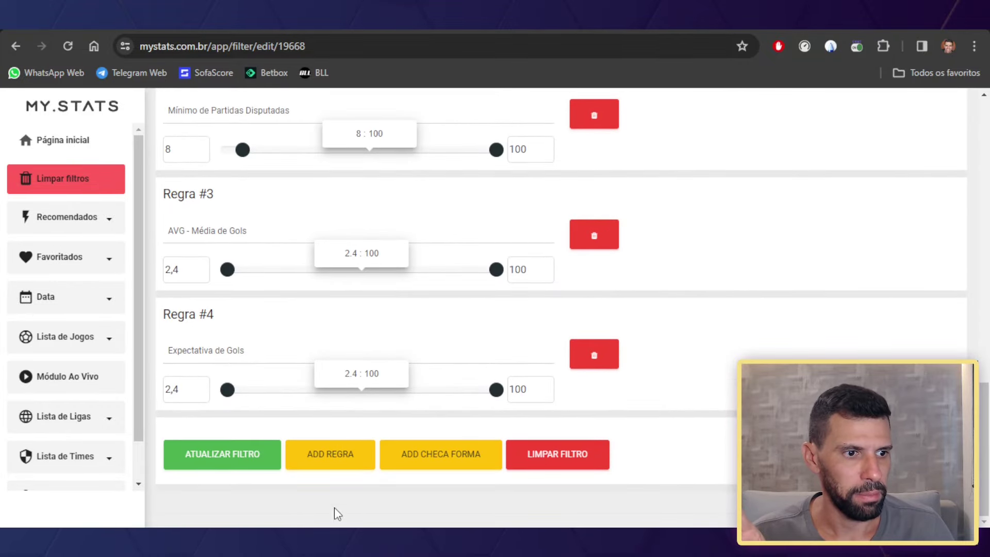
pyautogui.click(314, 466)
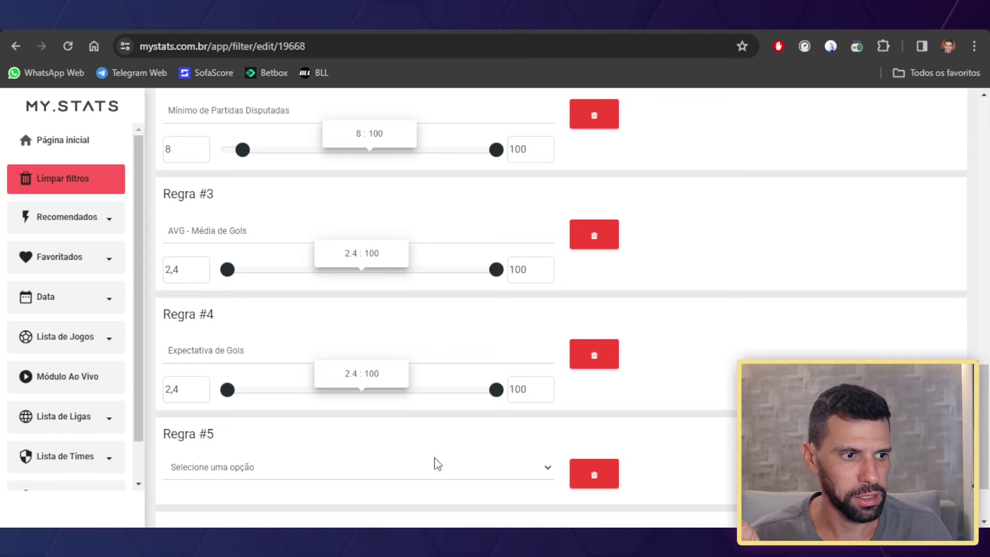
pyautogui.click(604, 482)
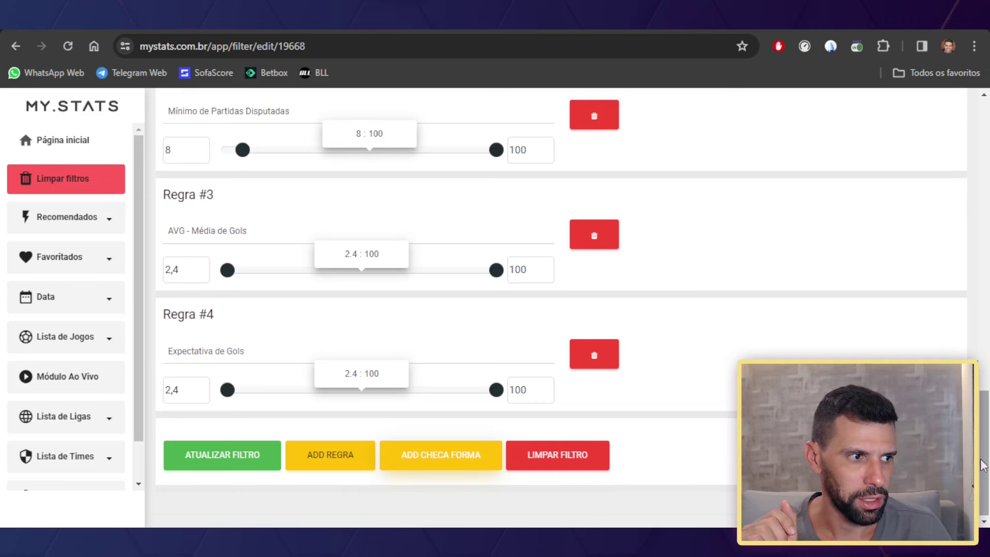
# Step: Add a form check to the filter for the Casa team, counting Over 0.5 HT
pyautogui.moveTo(983, 466); pyautogui.dragTo(982, 356)
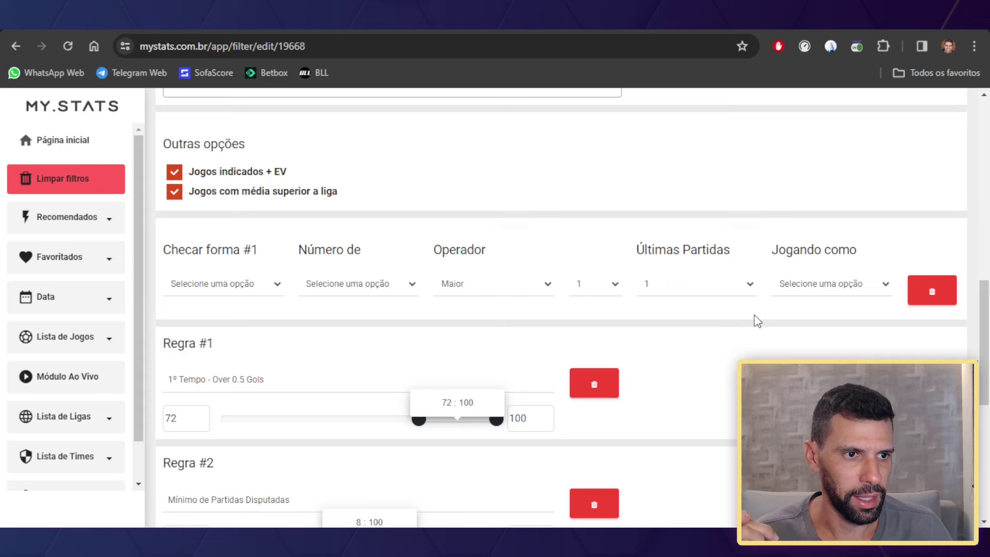
pyautogui.click(256, 290)
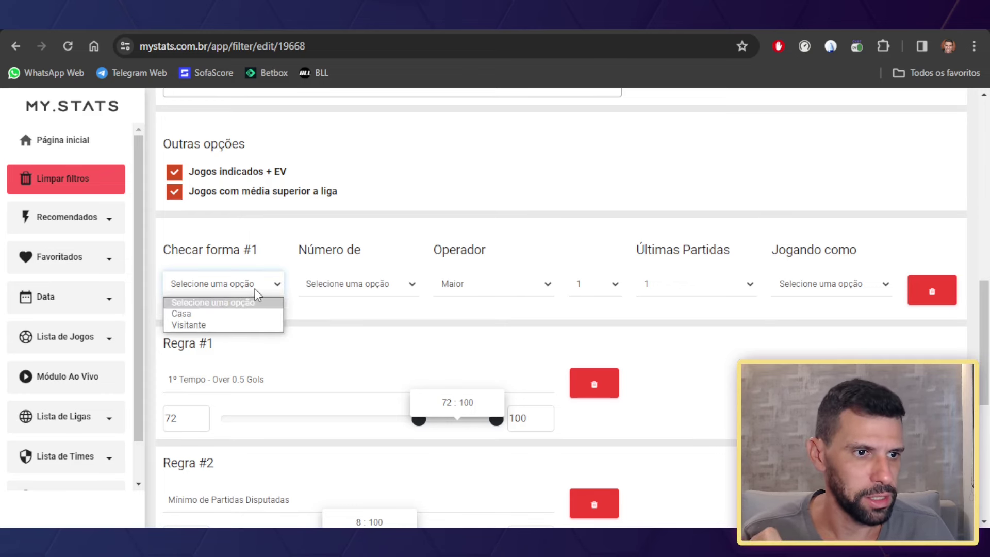
pyautogui.click(238, 314)
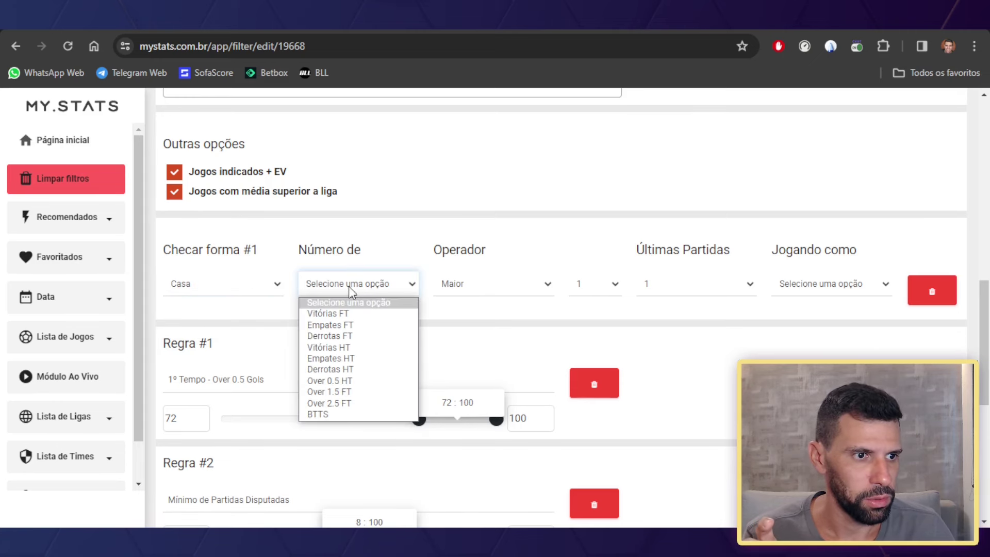
pyautogui.click(339, 381)
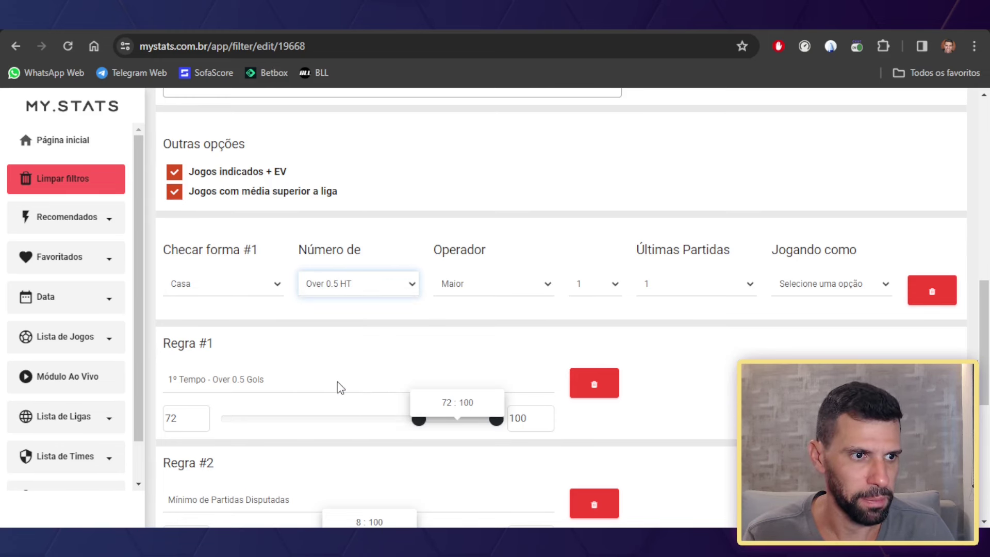
# Step: Set the condition of Checar forma #1 to Maior ou igual 6
pyautogui.click(479, 287)
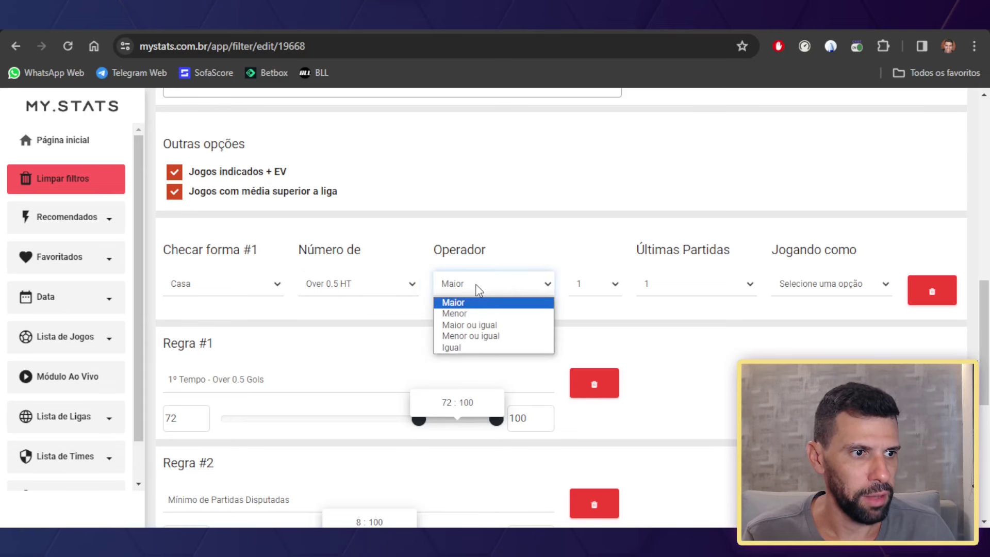
pyautogui.click(486, 324)
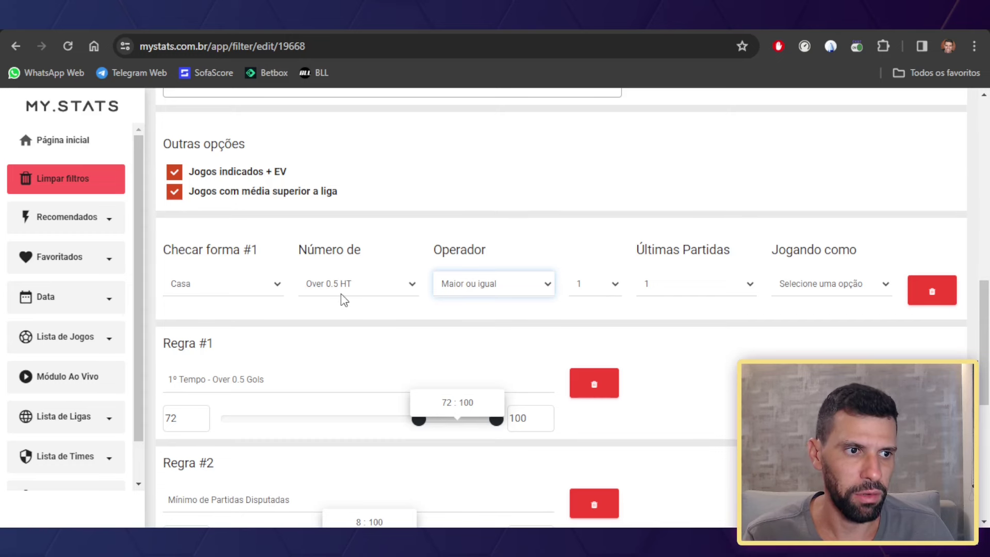
pyautogui.click(611, 290)
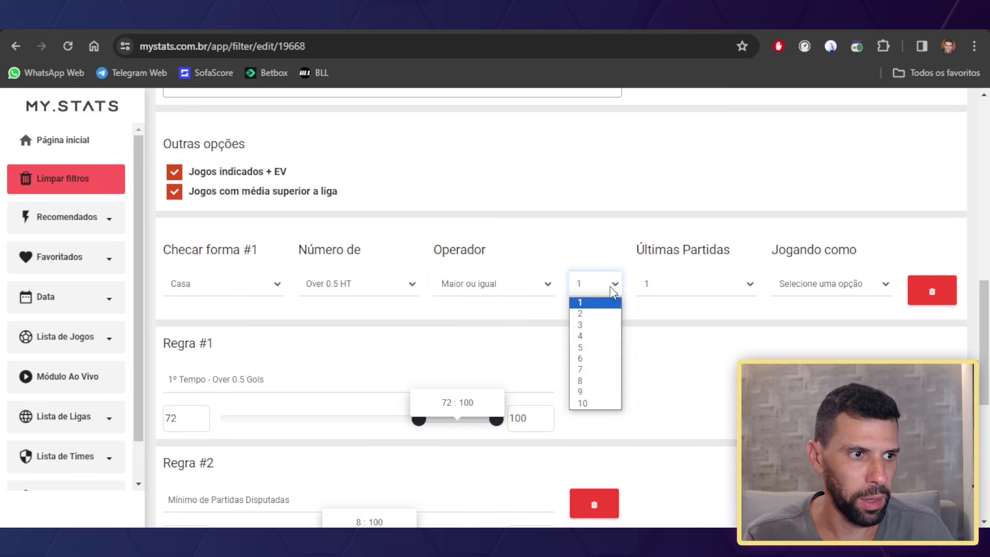
pyautogui.click(611, 359)
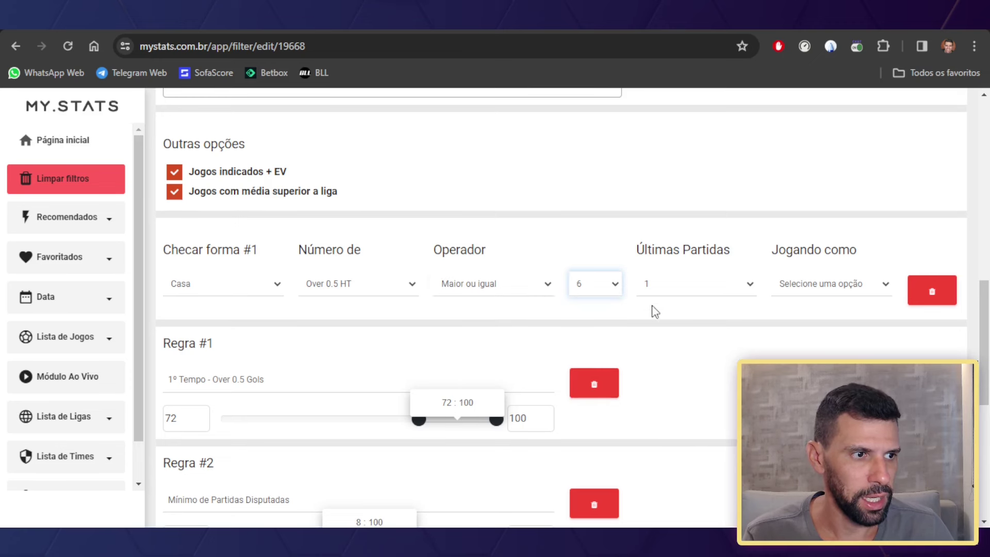
# Step: Base Checar forma #1 on the last 8 matches, with Jogando como set to Geral
pyautogui.click(668, 300)
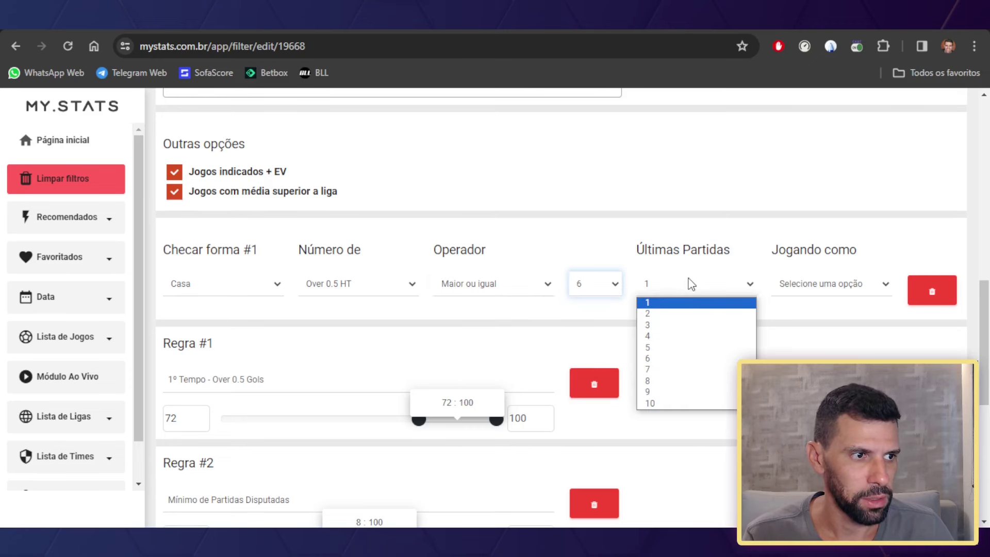
pyautogui.click(677, 381)
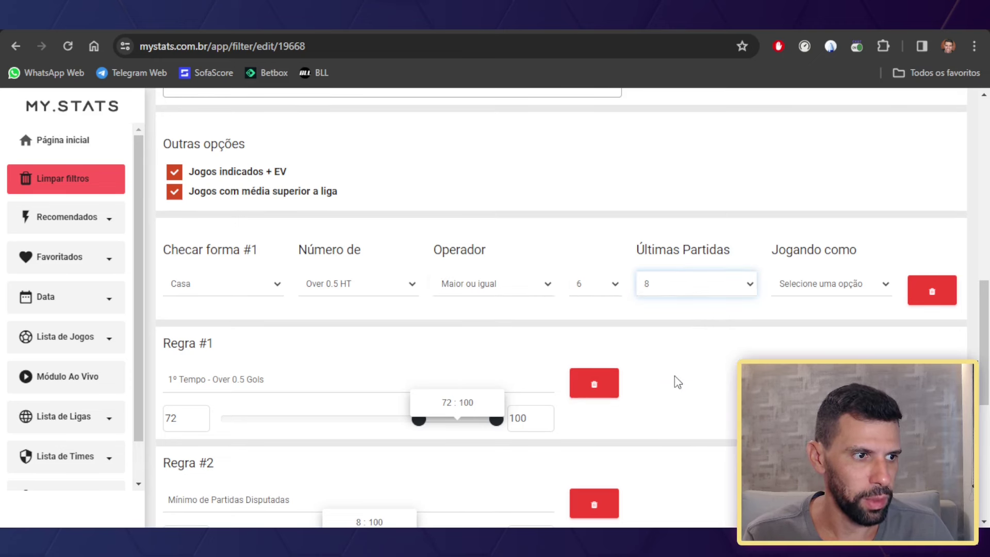
pyautogui.click(814, 288)
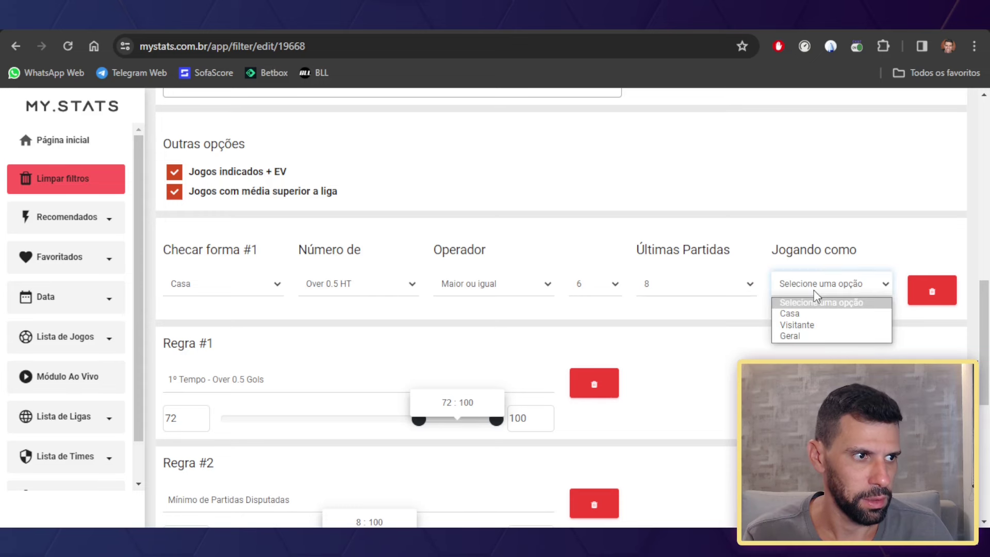
pyautogui.click(818, 335)
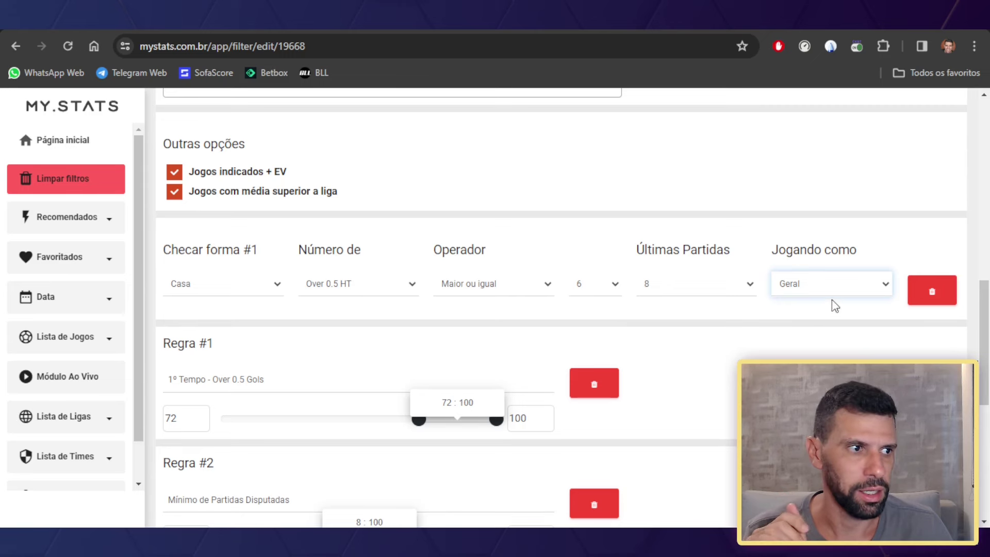
pyautogui.click(877, 284)
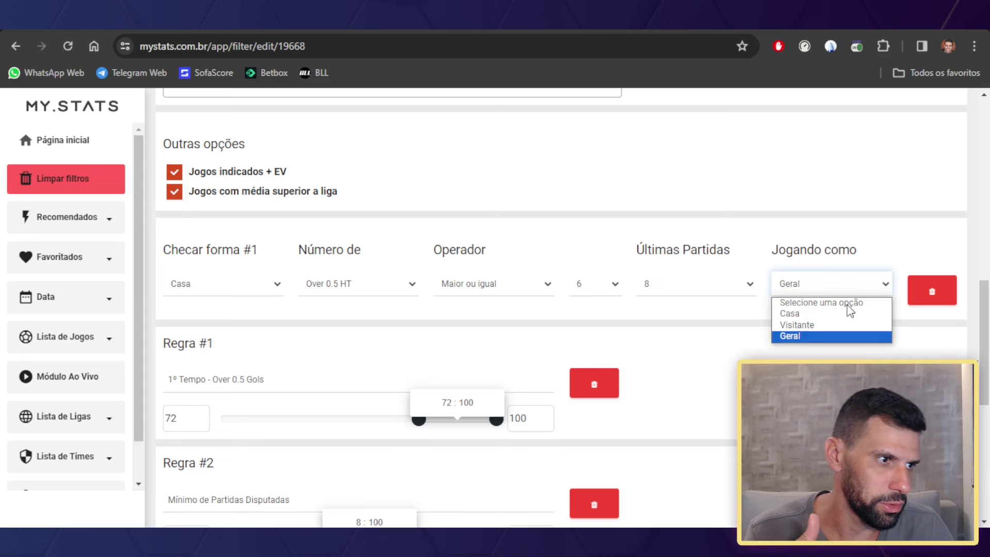
pyautogui.click(801, 337)
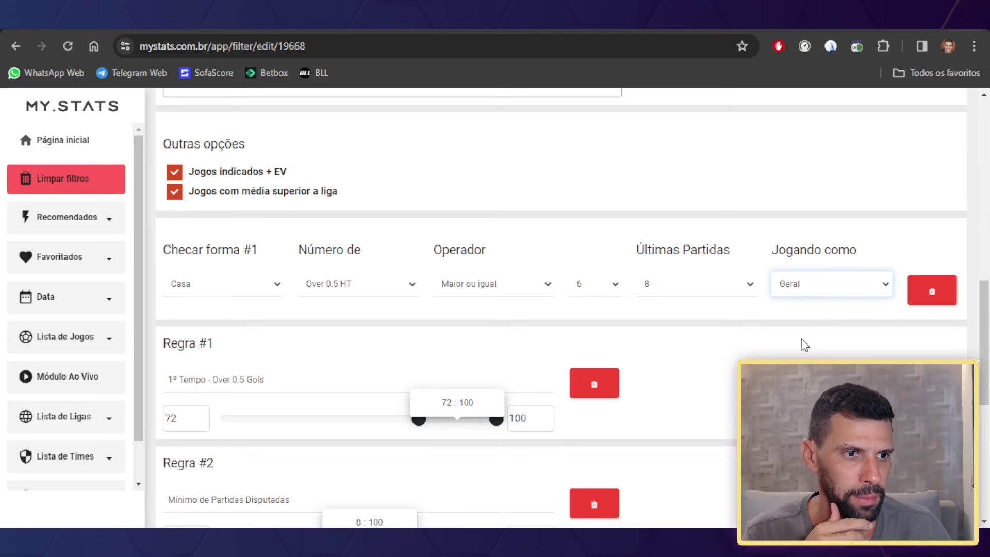
# Step: Add a second form check for the Visitante team, counting Over 0.5 HT
pyautogui.moveTo(980, 296); pyautogui.dragTo(980, 407)
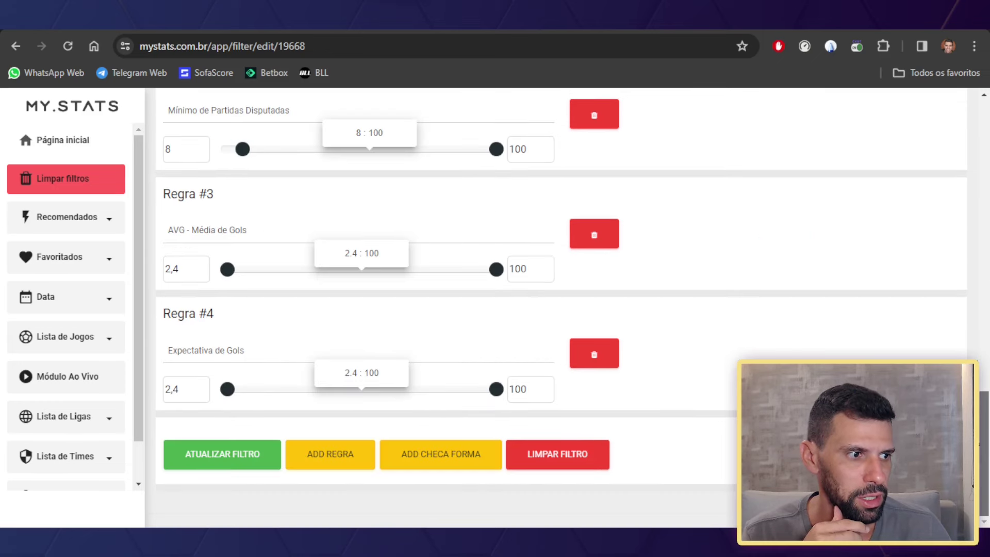
pyautogui.click(447, 466)
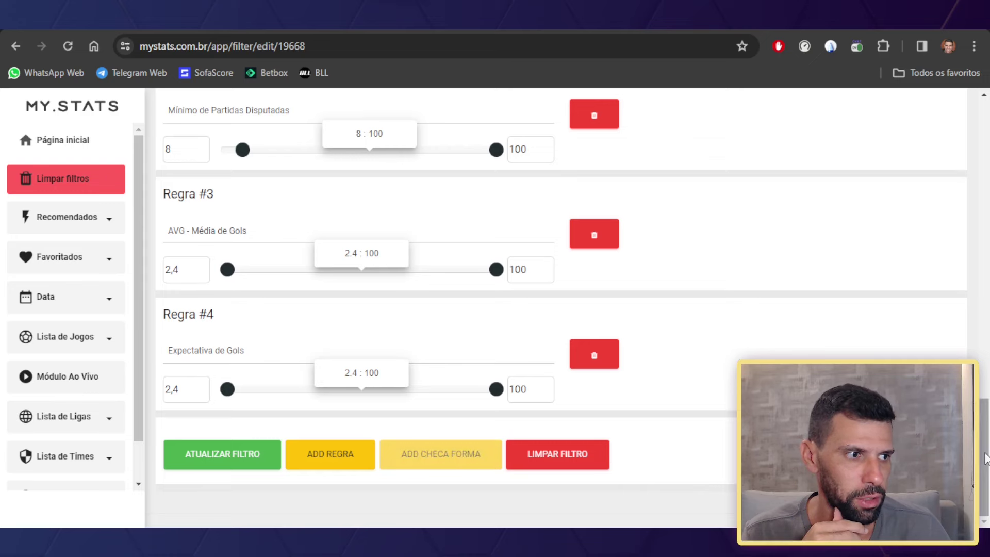
pyautogui.moveTo(982, 454); pyautogui.dragTo(982, 312)
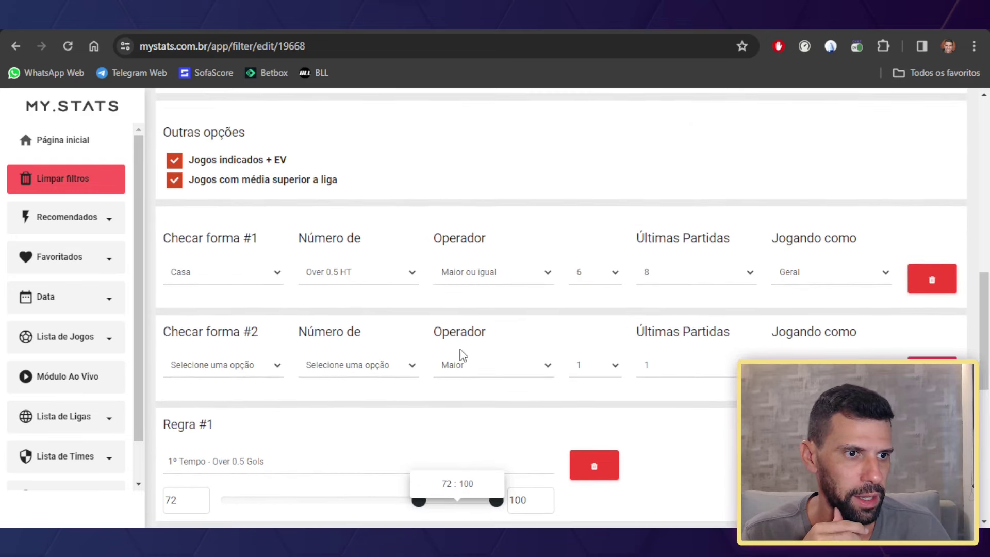
pyautogui.click(227, 370)
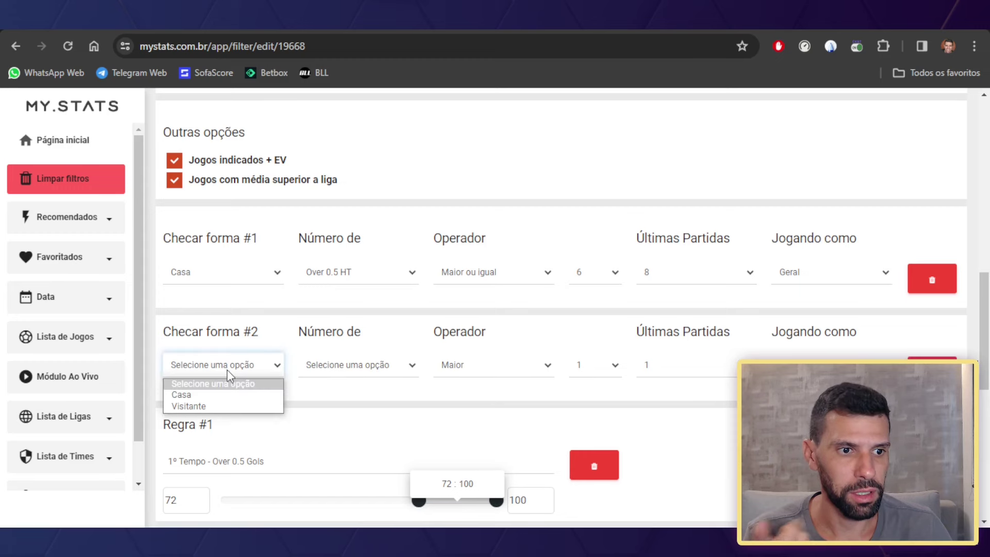
pyautogui.click(224, 407)
pyautogui.click(360, 369)
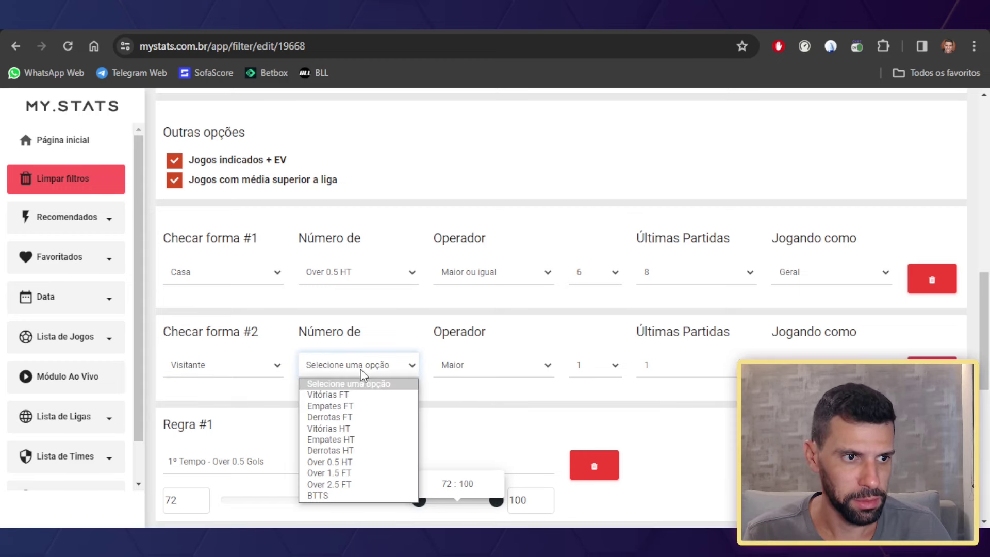
pyautogui.click(353, 462)
# Step: Set the condition of Checar forma #2 to Maior ou igual 6
pyautogui.click(505, 371)
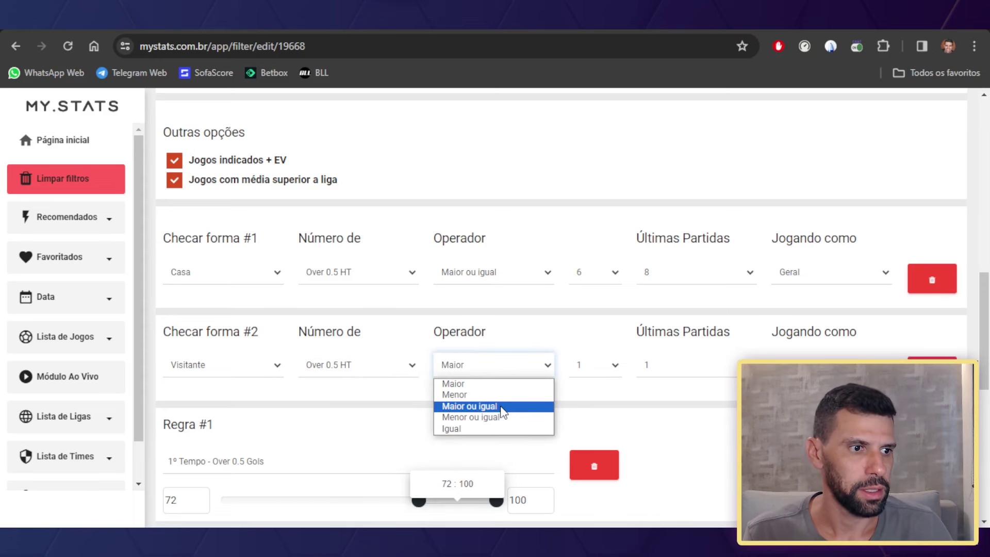
pyautogui.click(503, 410)
pyautogui.click(613, 366)
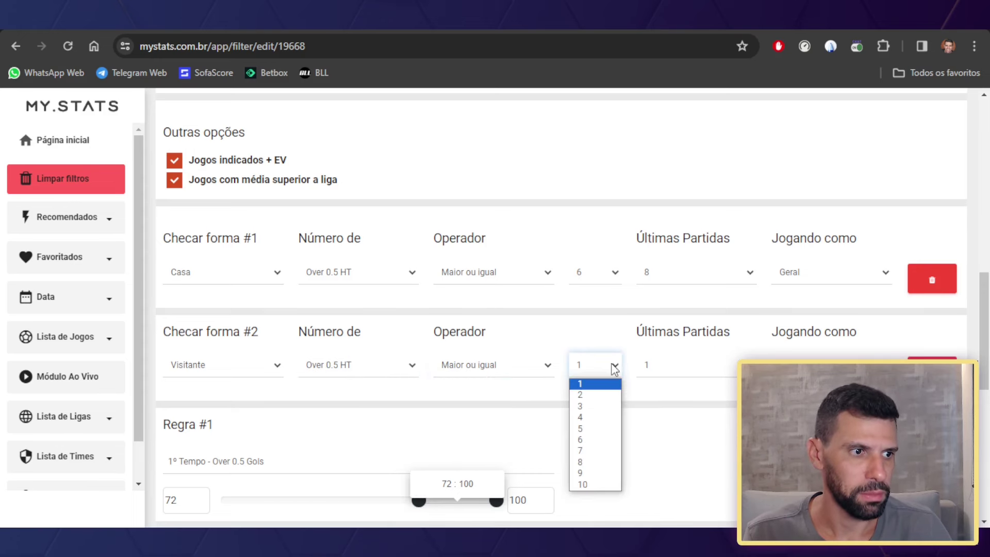
pyautogui.click(589, 439)
# Step: Base Checar forma #2 on the last 8 matches, with Jogando como set to Geral
pyautogui.click(687, 372)
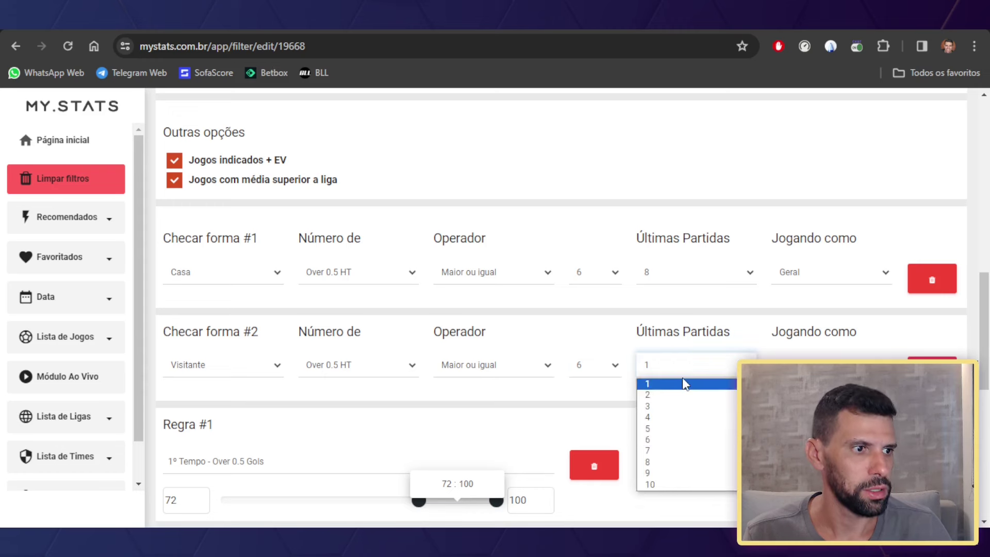
pyautogui.click(686, 462)
pyautogui.click(669, 370)
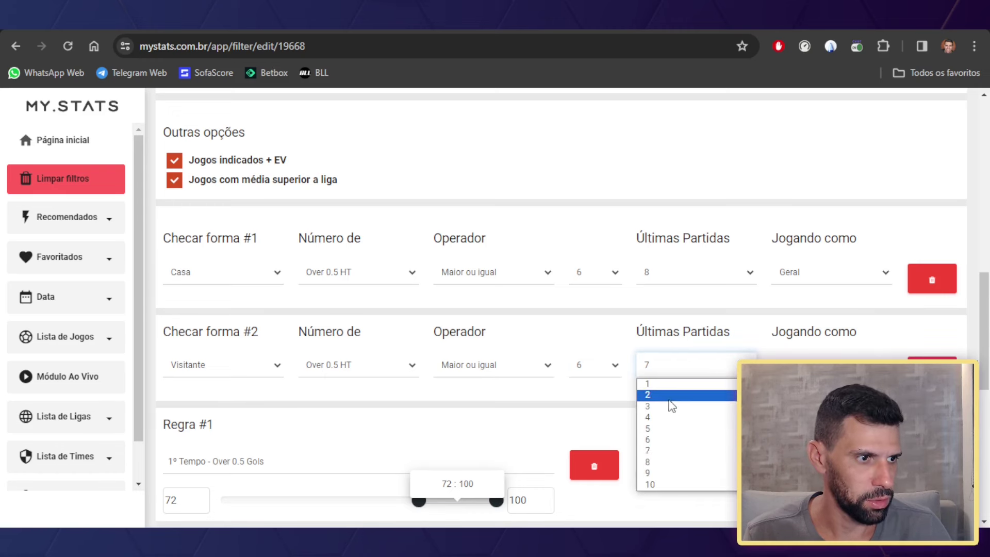
pyautogui.click(674, 462)
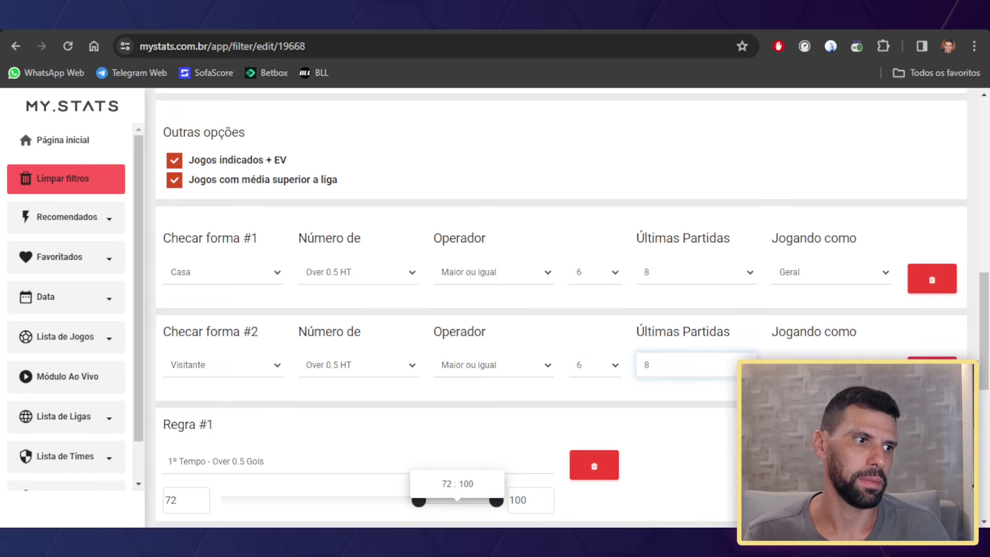
pyautogui.click(830, 365)
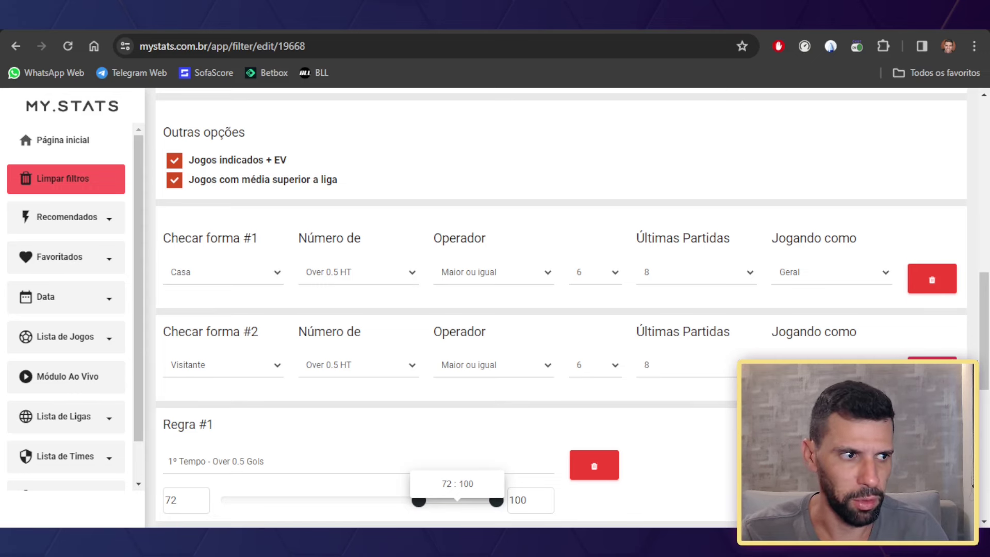
# Step: Review the filter's two form checks together with its other options and rules
pyautogui.scroll(-1, 986, 330)
pyautogui.scroll(2, 988, 329)
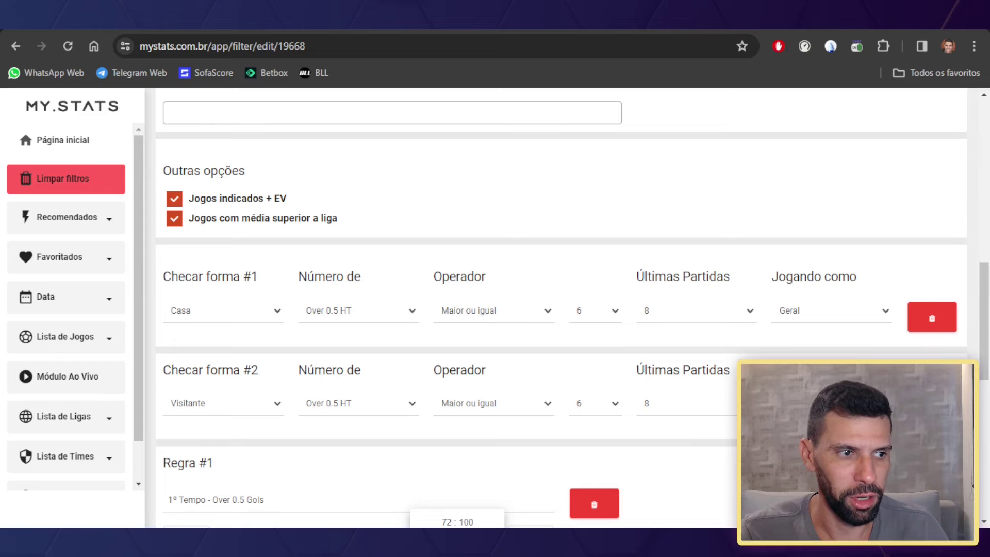
pyautogui.scroll(-5, 986, 391)
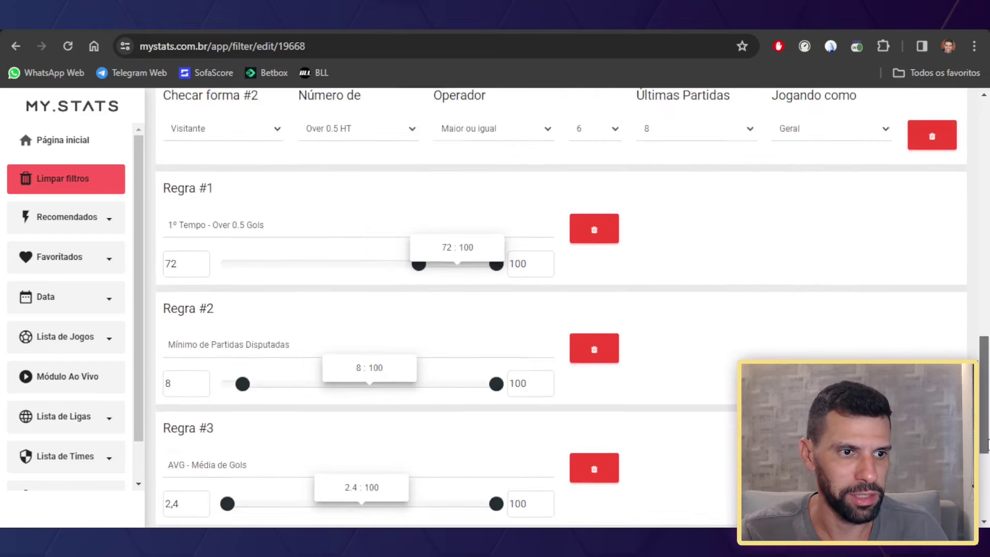
pyautogui.scroll(6, 985, 364)
pyautogui.moveTo(988, 364); pyautogui.dragTo(988, 394)
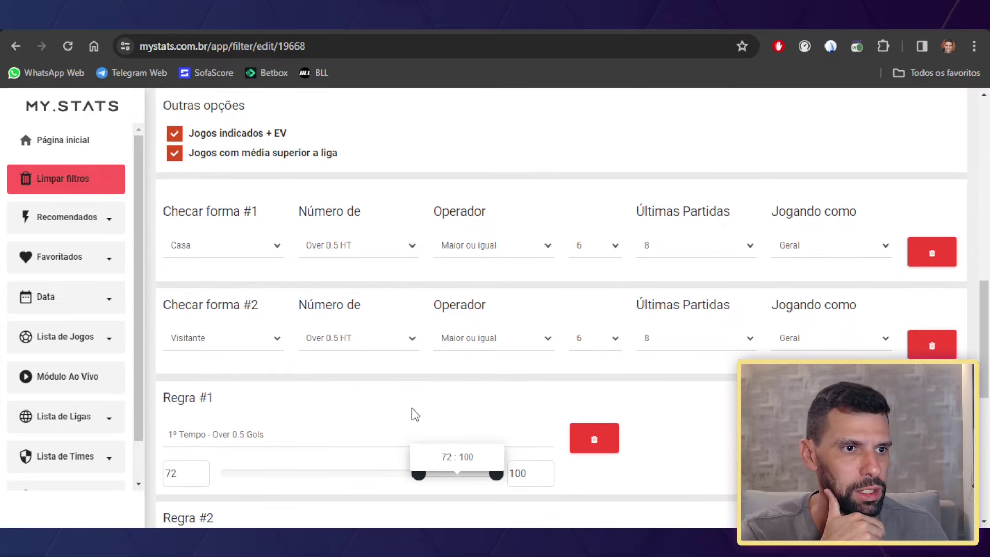
pyautogui.scroll(-3, 988, 380)
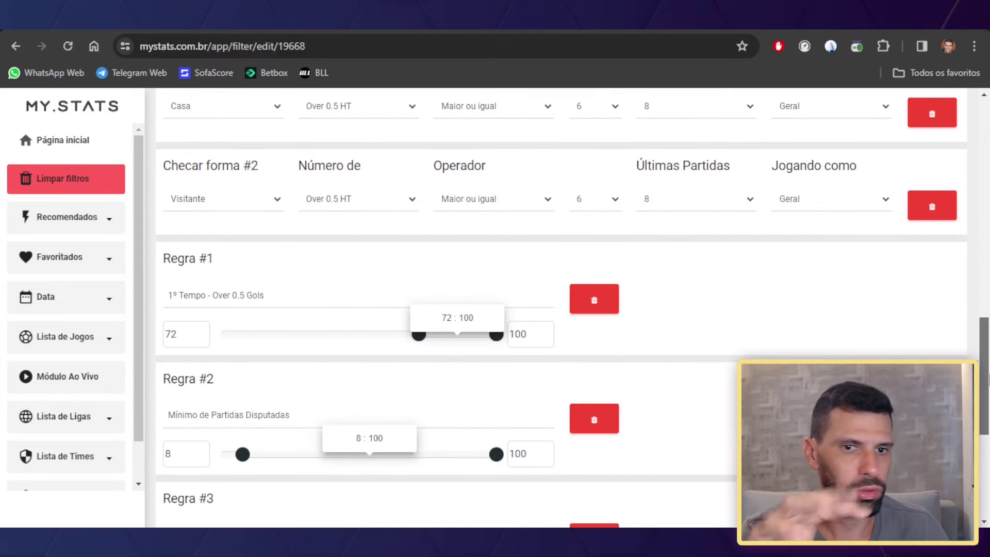
# Step: Save the updated filter and list the games that match the Over 0.5 HT filter
pyautogui.scroll(-6, 988, 380)
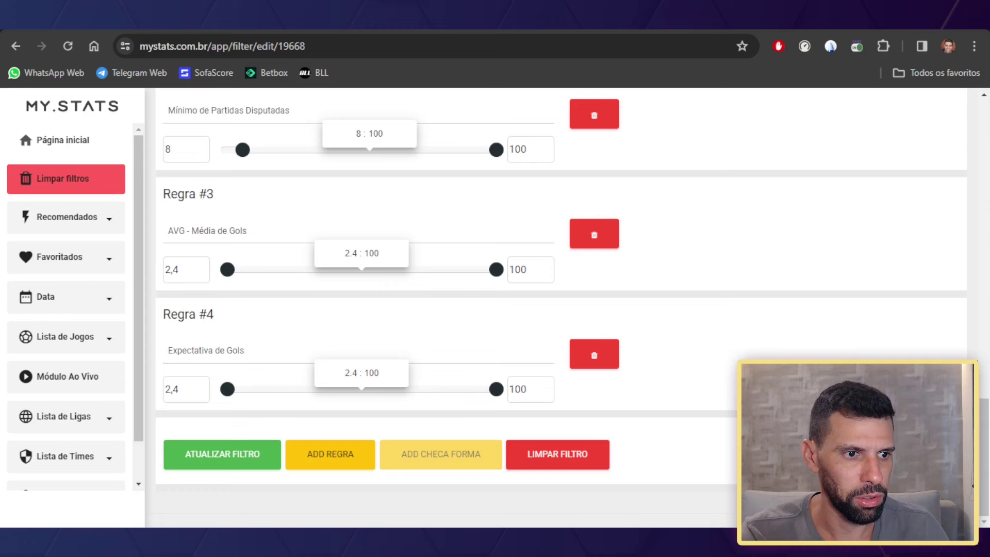
pyautogui.click(250, 461)
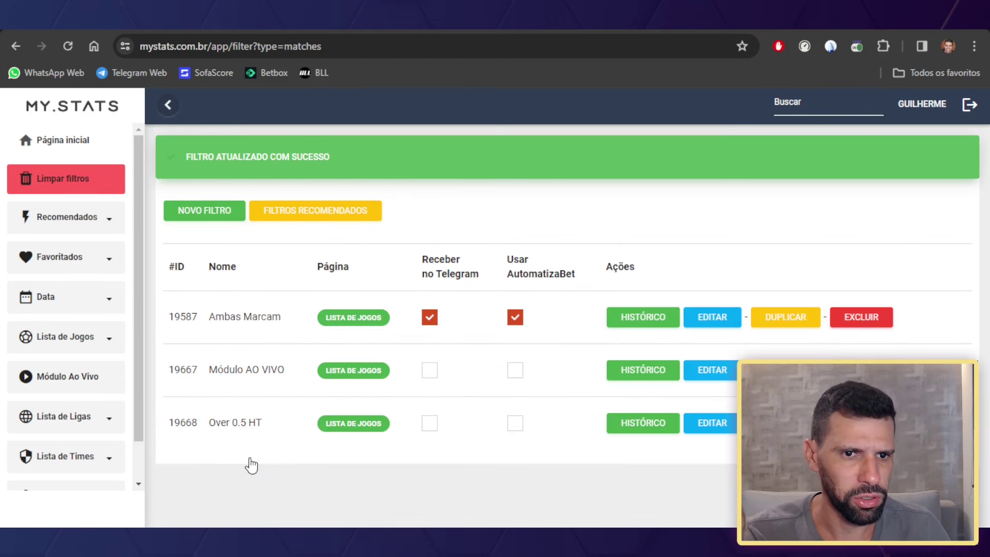
pyautogui.click(105, 342)
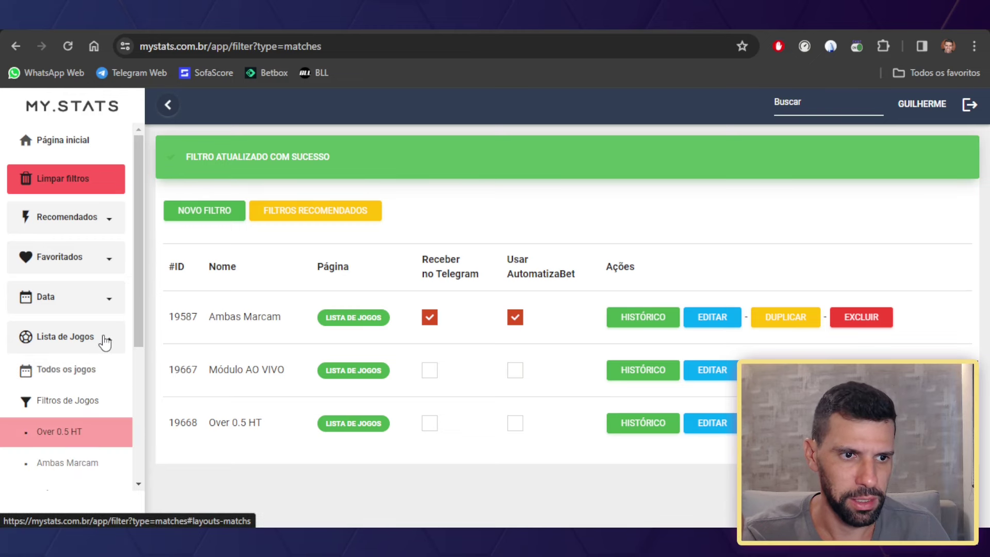
pyautogui.click(73, 436)
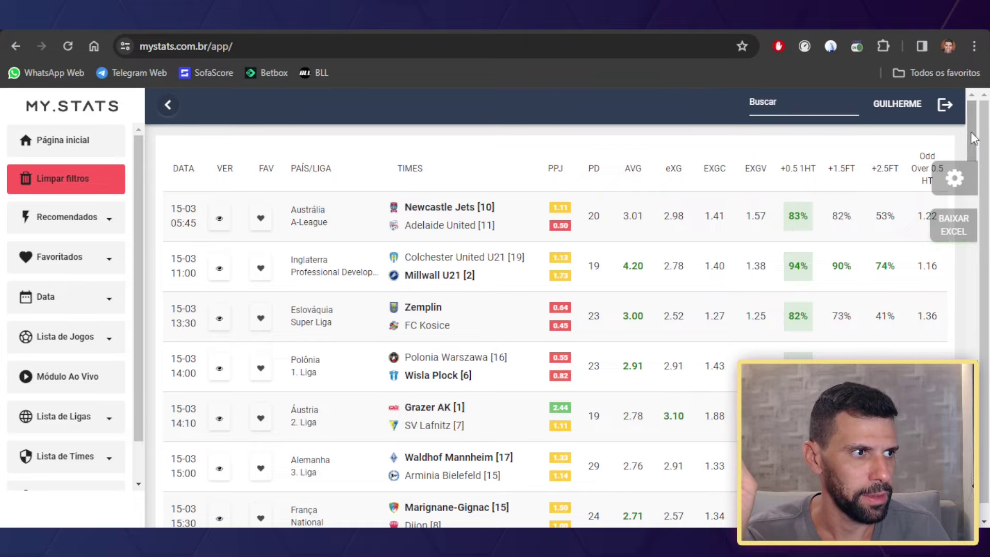
# Step: Look through the whole list of games matching the Over 0.5 HT filter
pyautogui.moveTo(973, 138); pyautogui.dragTo(983, 516)
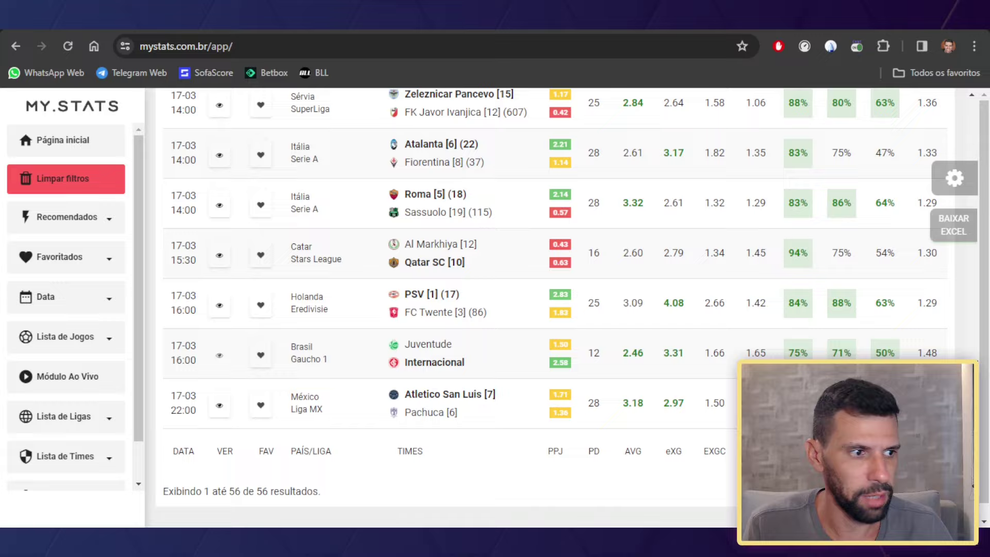
pyautogui.moveTo(979, 496); pyautogui.dragTo(971, 135)
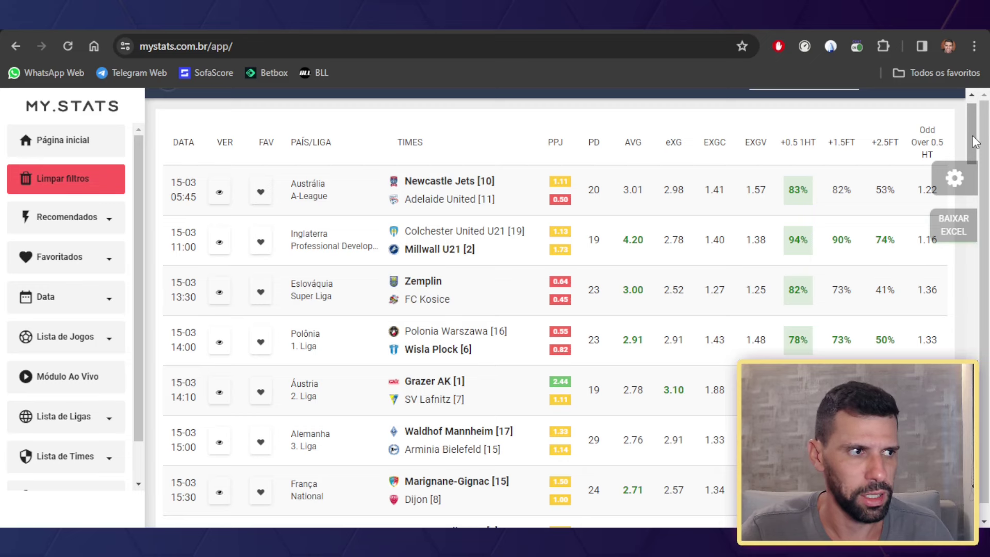
pyautogui.moveTo(974, 142); pyautogui.dragTo(974, 138)
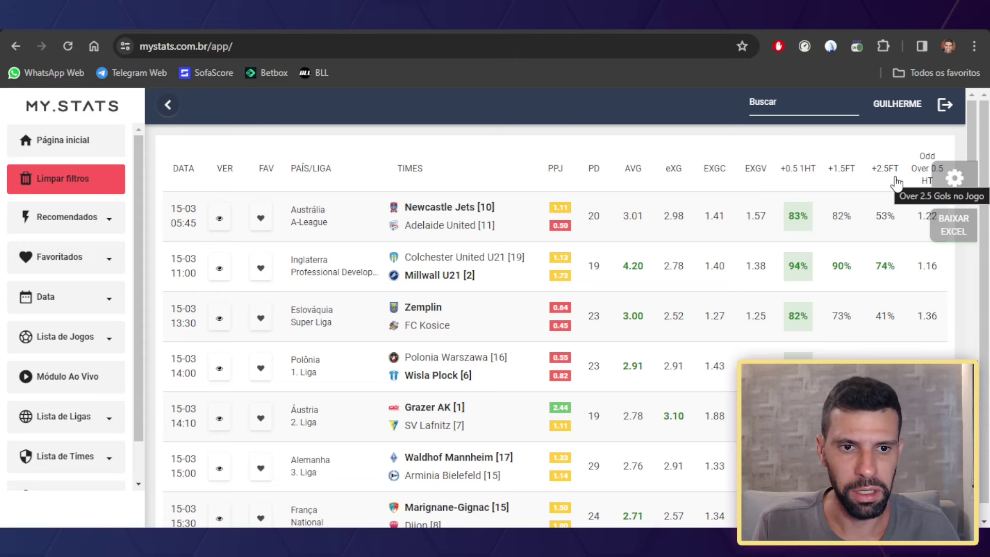
# Step: Remove the Odd HT - Over 0.5 Gols column from the games table and apply the customization
pyautogui.click(955, 179)
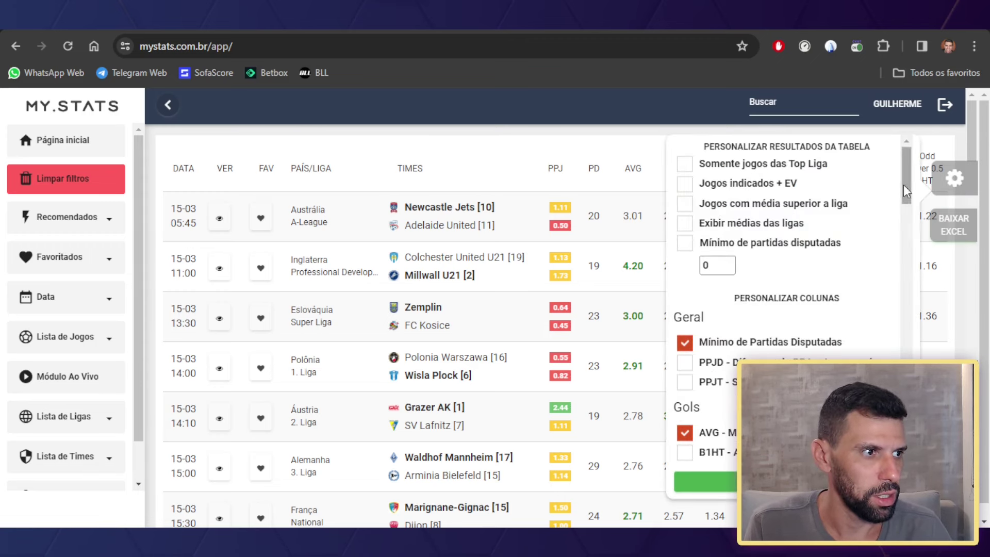
pyautogui.moveTo(903, 184); pyautogui.dragTo(906, 372)
pyautogui.click(684, 334)
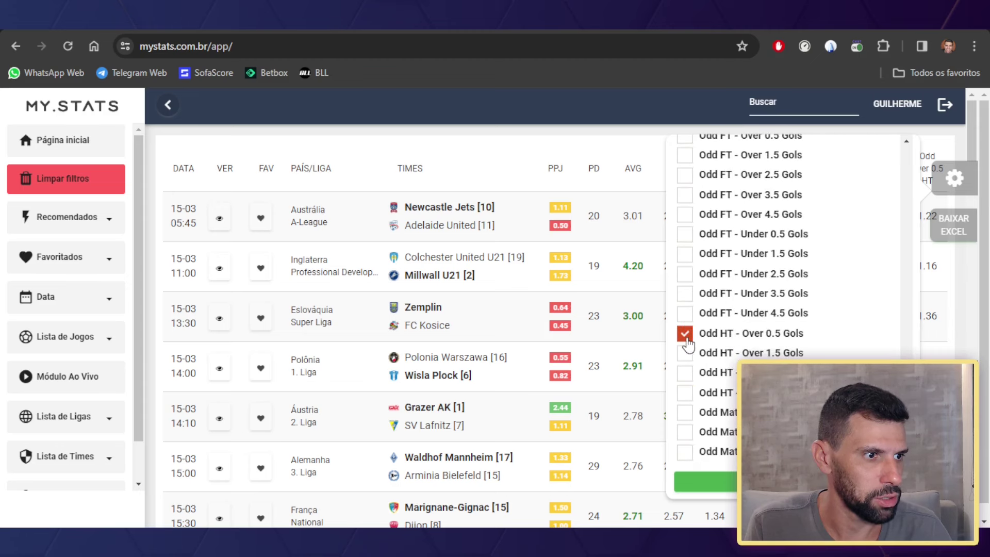
pyautogui.click(685, 335)
pyautogui.click(705, 482)
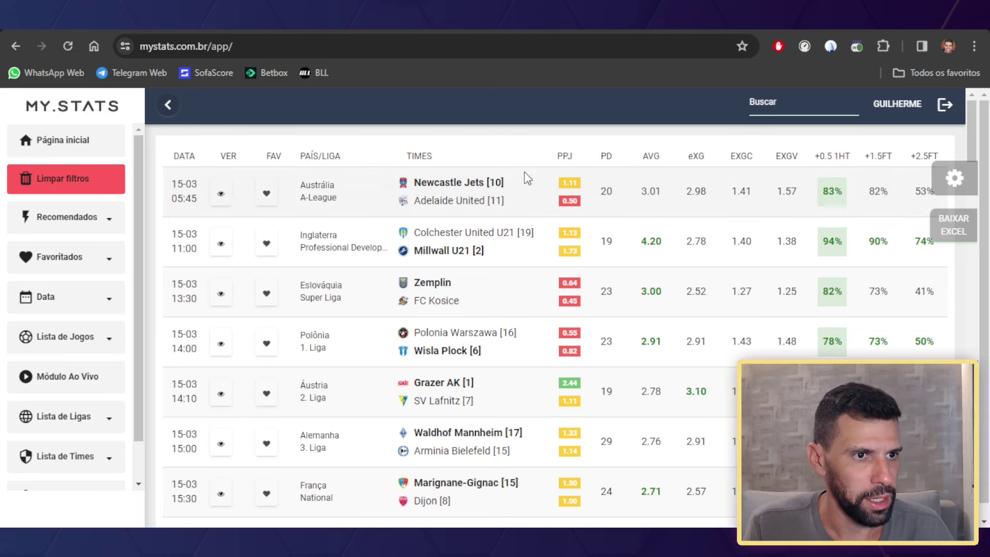
# Step: Sort the games by +0.5 1HT with the highest percentage first
pyautogui.click(840, 166)
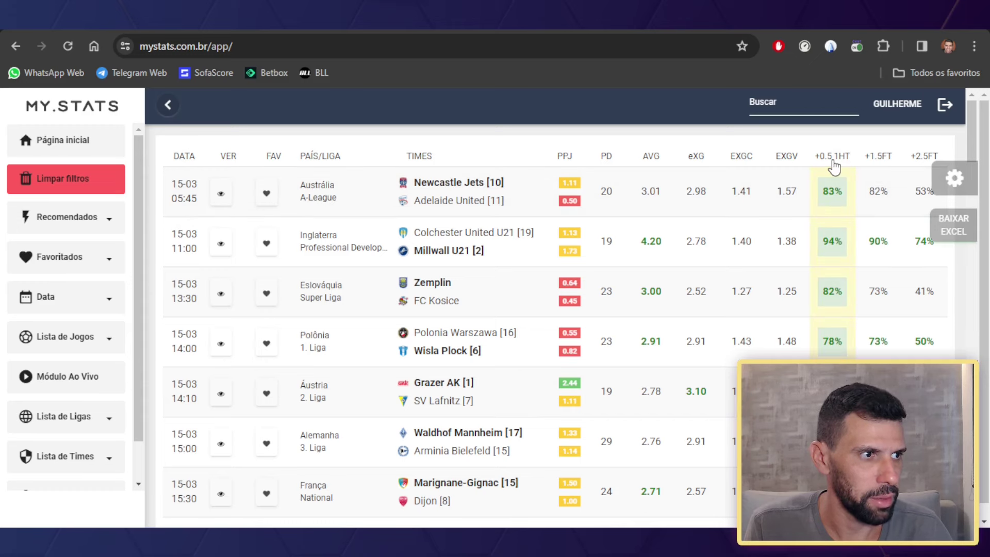
pyautogui.click(834, 164)
pyautogui.click(833, 163)
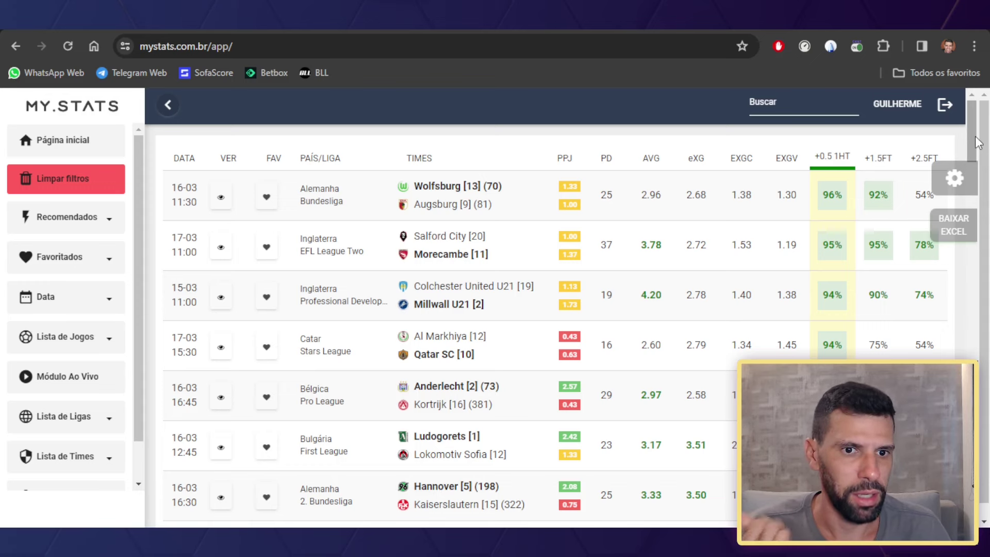
pyautogui.moveTo(978, 142); pyautogui.dragTo(978, 143)
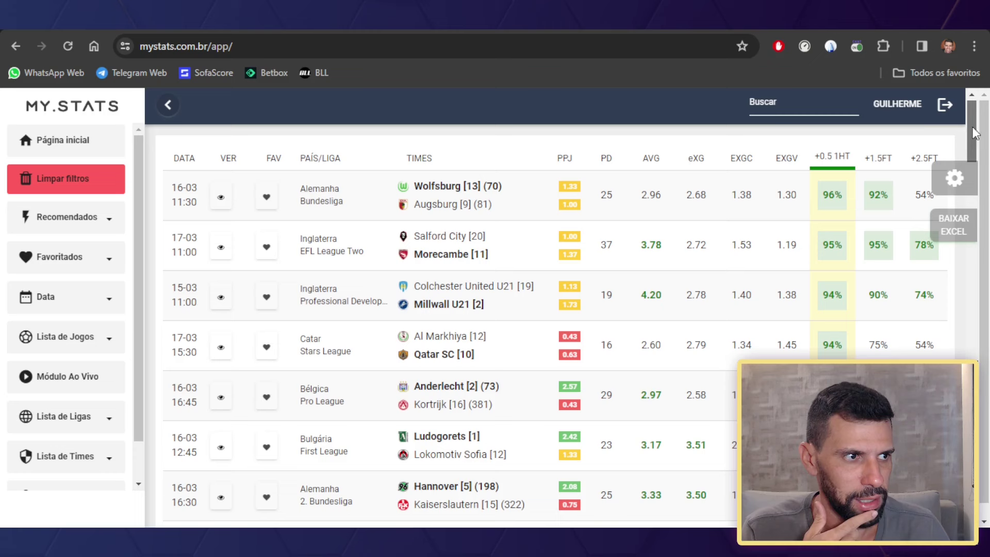
# Step: Sort the games by date and download the list as an Excel file
pyautogui.click(184, 158)
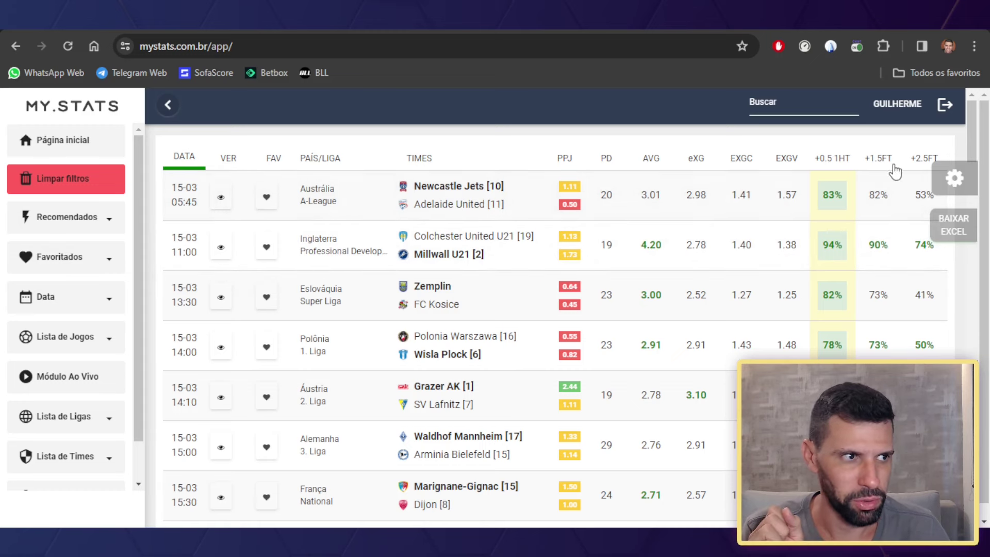
pyautogui.click(954, 178)
pyautogui.click(967, 229)
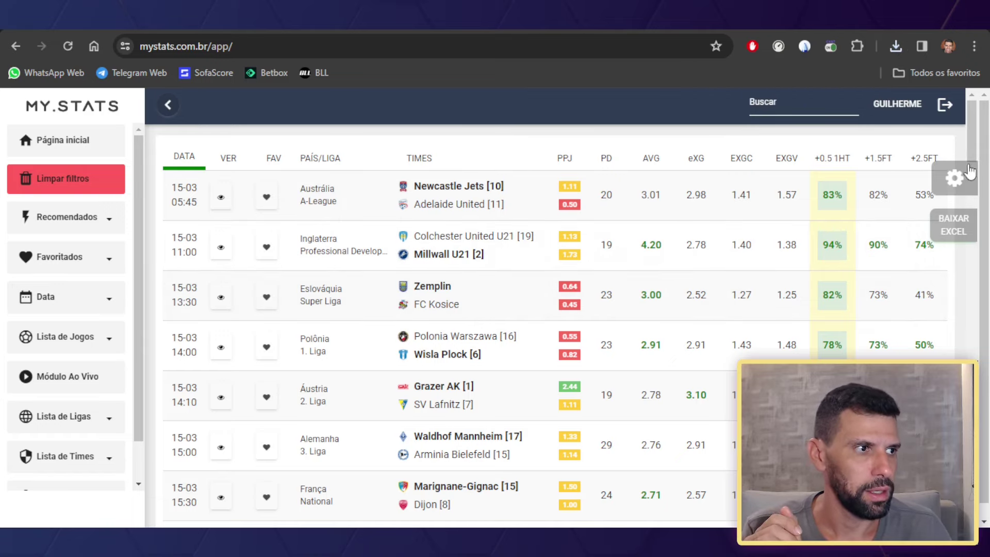
pyautogui.moveTo(971, 149); pyautogui.dragTo(971, 129)
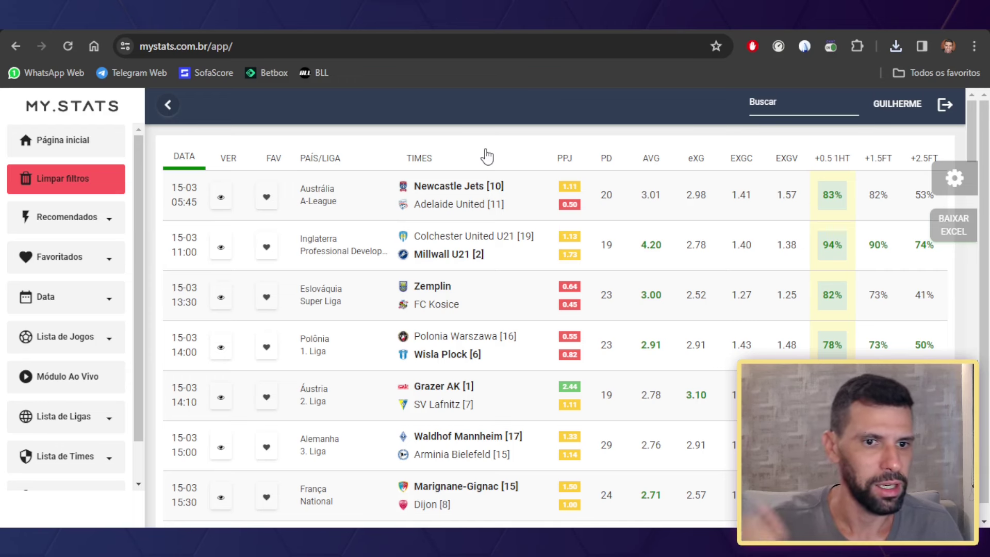
# Step: Turn on Telegram alerts for the Over 0.5 HT filter in the list of game filters
pyautogui.click(110, 340)
pyautogui.click(71, 402)
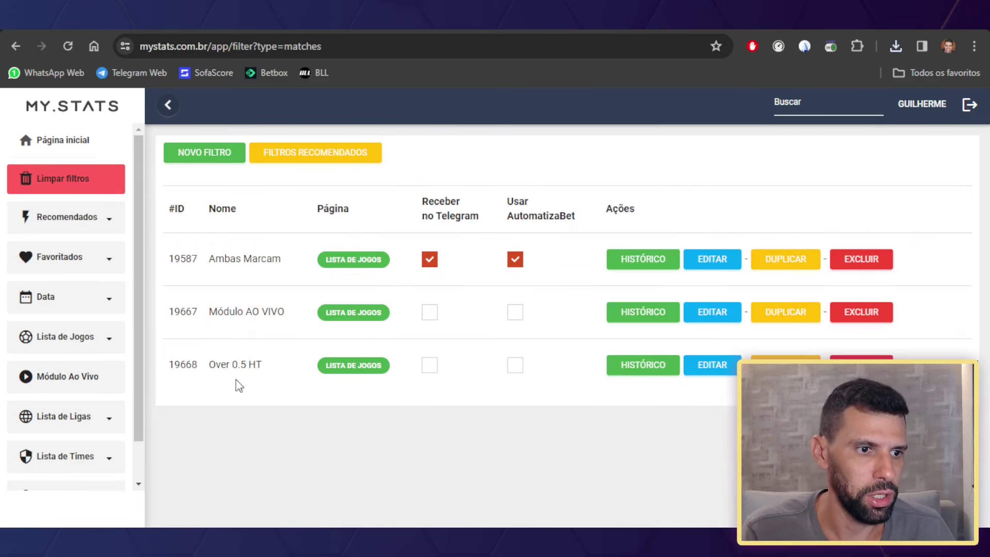
pyautogui.click(432, 371)
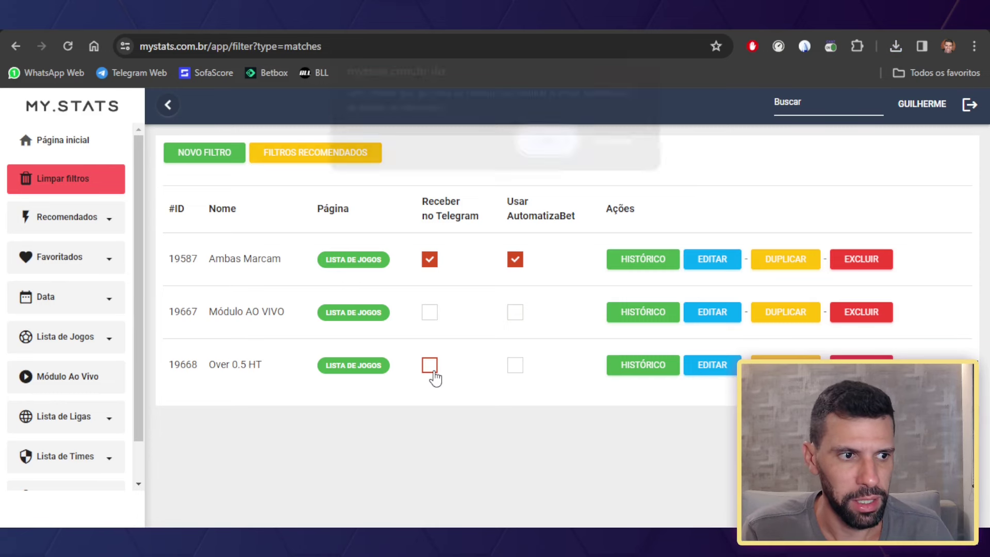
pyautogui.click(539, 153)
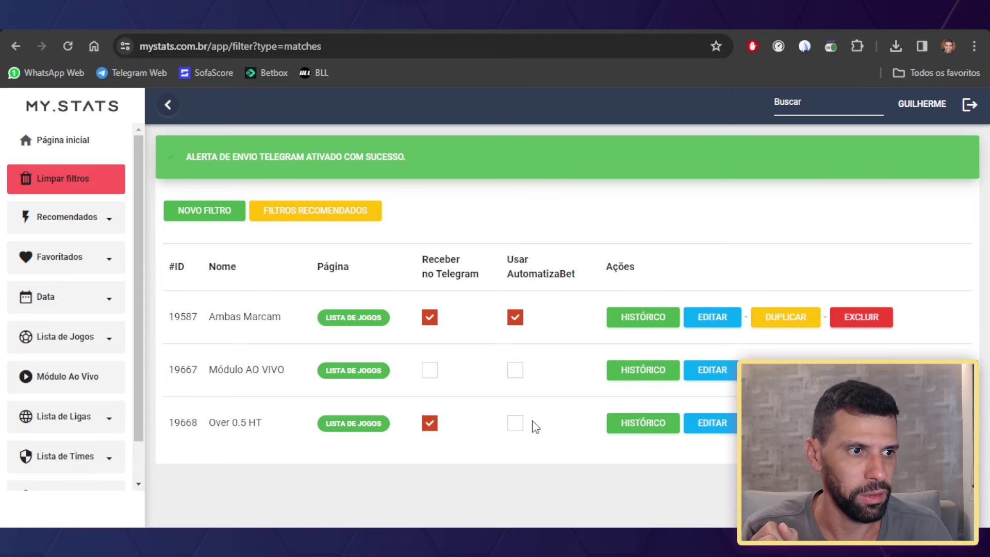
# Step: Enable AutomatizaBet for the Over 0.5 HT filter and copy its integration token
pyautogui.click(517, 424)
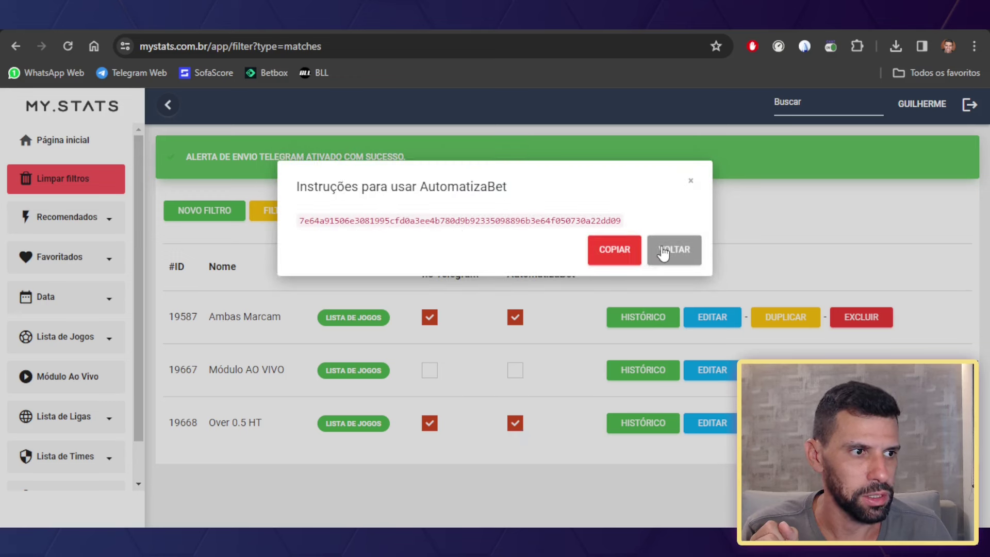
pyautogui.click(618, 254)
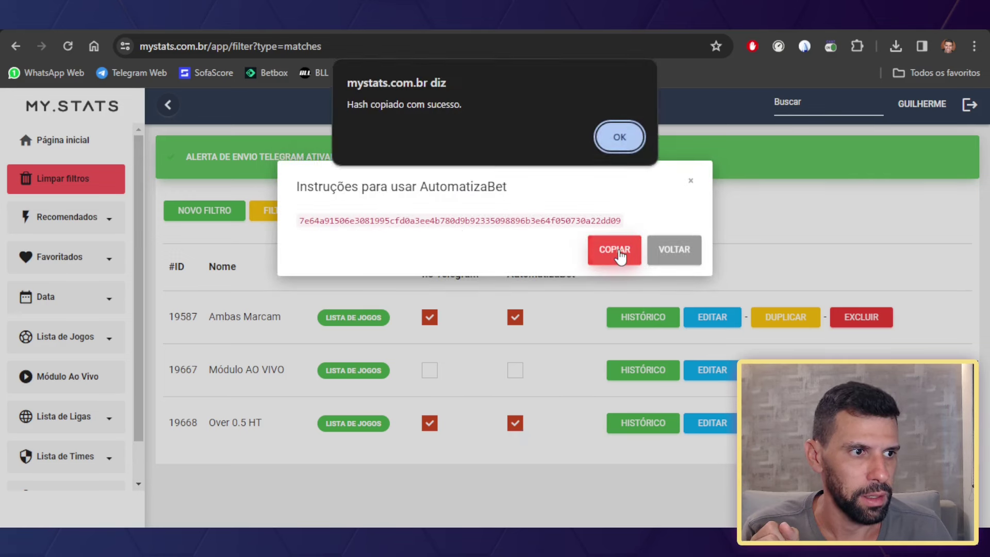
pyautogui.click(616, 138)
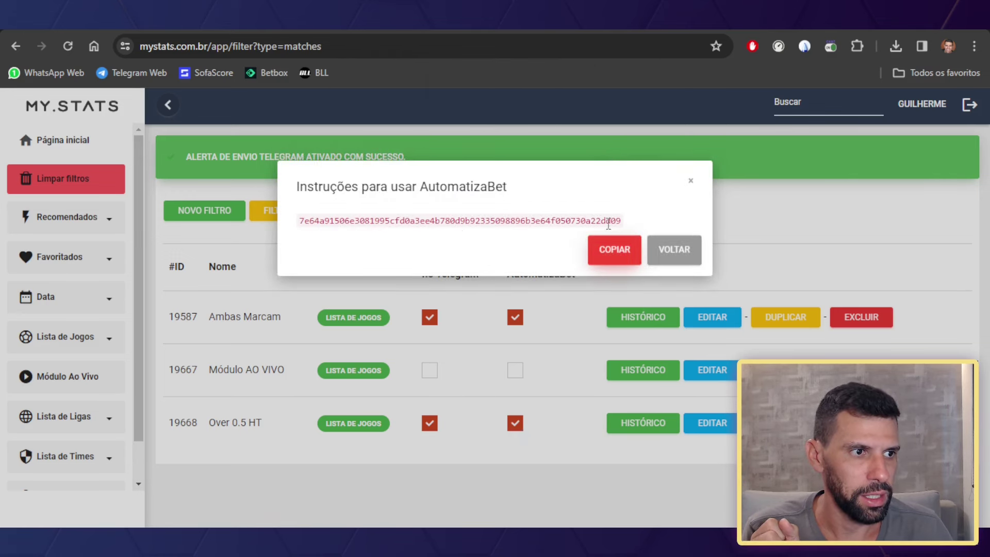
pyautogui.click(692, 184)
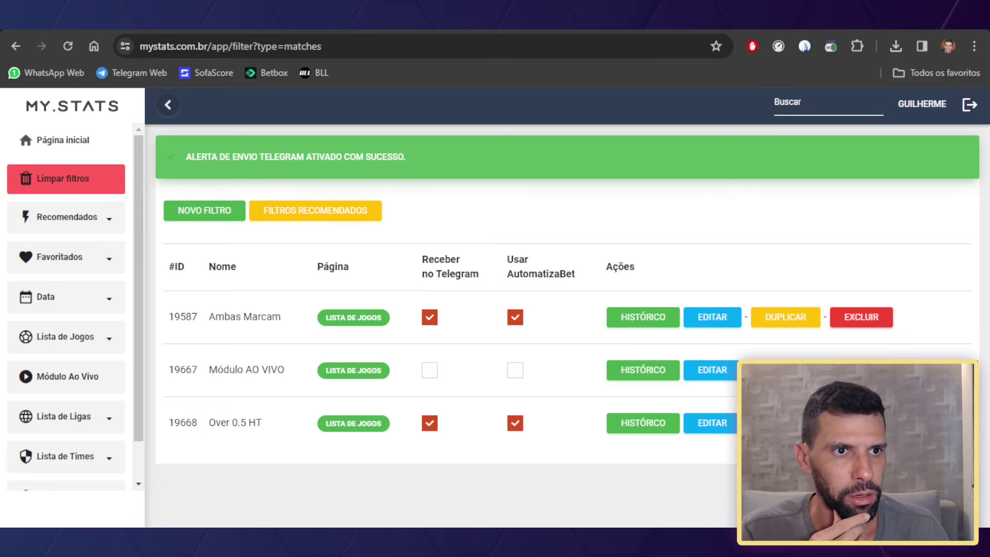
# Step: Switch to Betbox and start a new MyStats configuration in its automation service
pyautogui.click(266, 73)
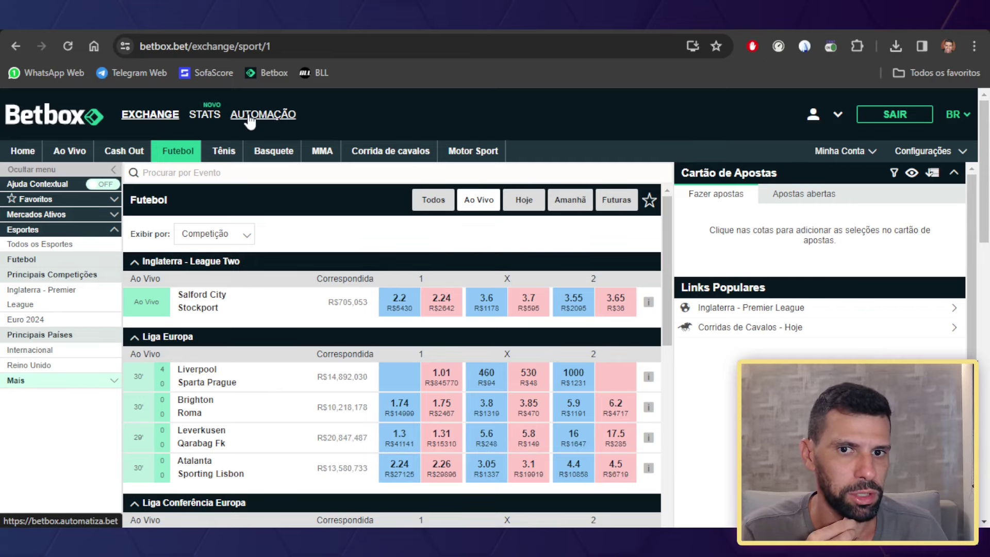
pyautogui.click(277, 118)
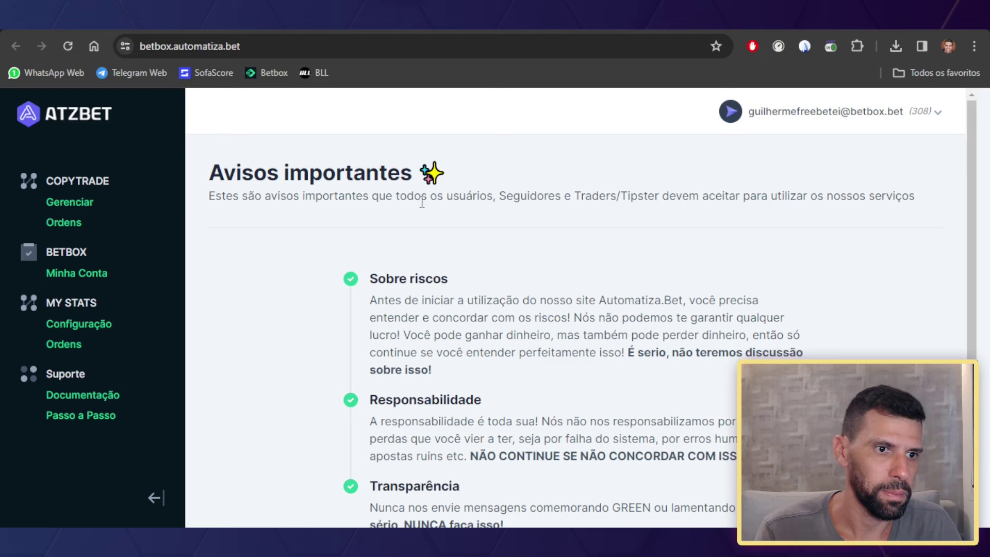
pyautogui.click(67, 326)
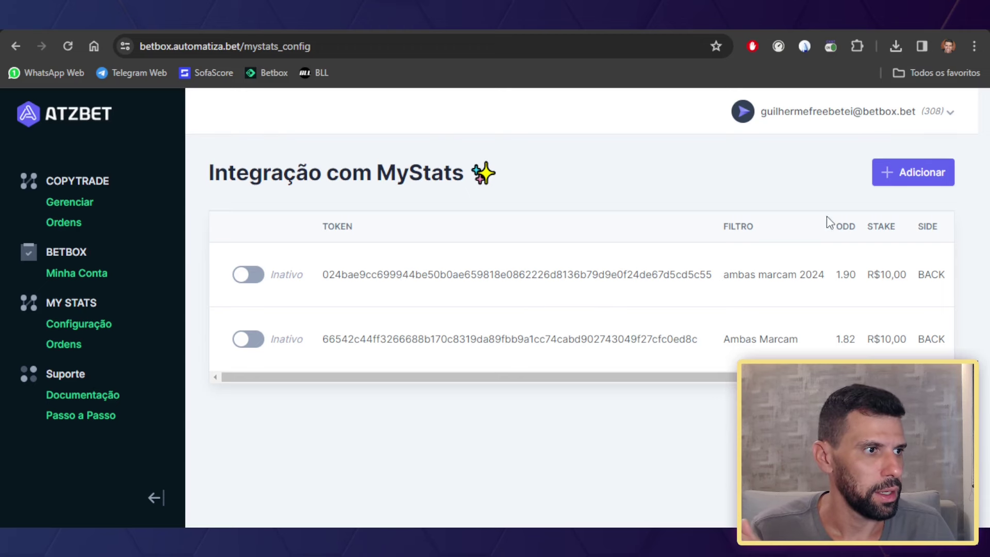
pyautogui.click(890, 176)
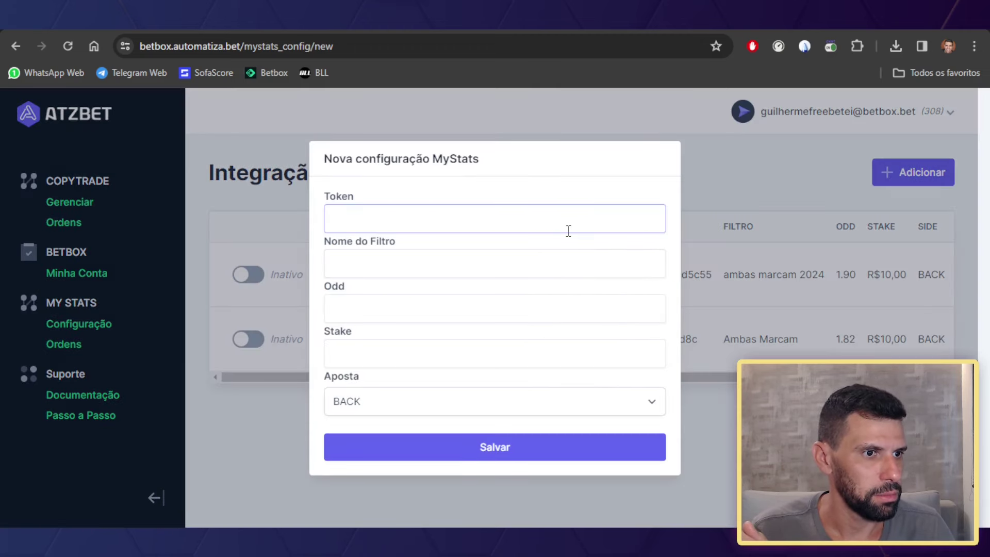
# Step: Paste the copied token into the Token field and name the filter "Over 0.5 ht"
pyautogui.click(411, 218)
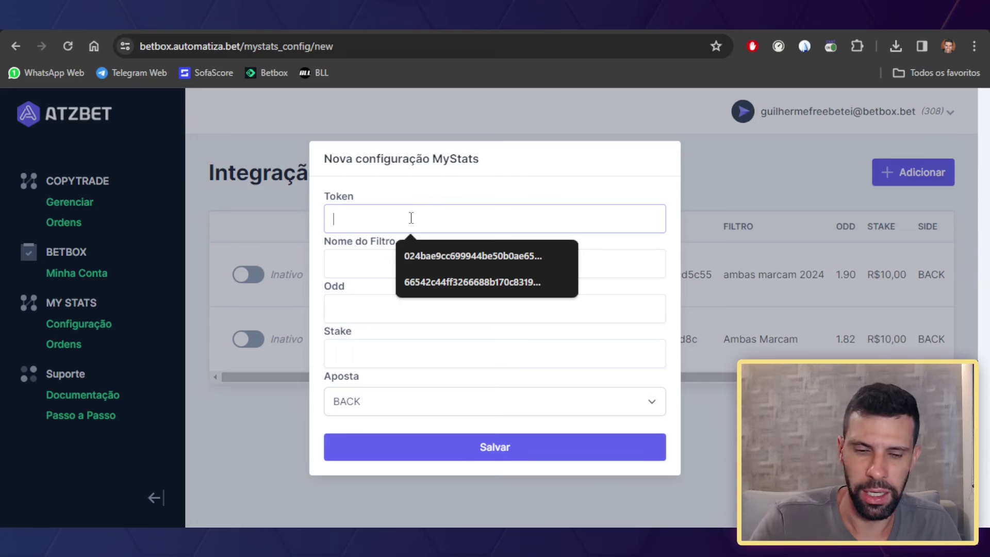
pyautogui.hotkey('ctrl', 'v')
pyautogui.click(399, 233)
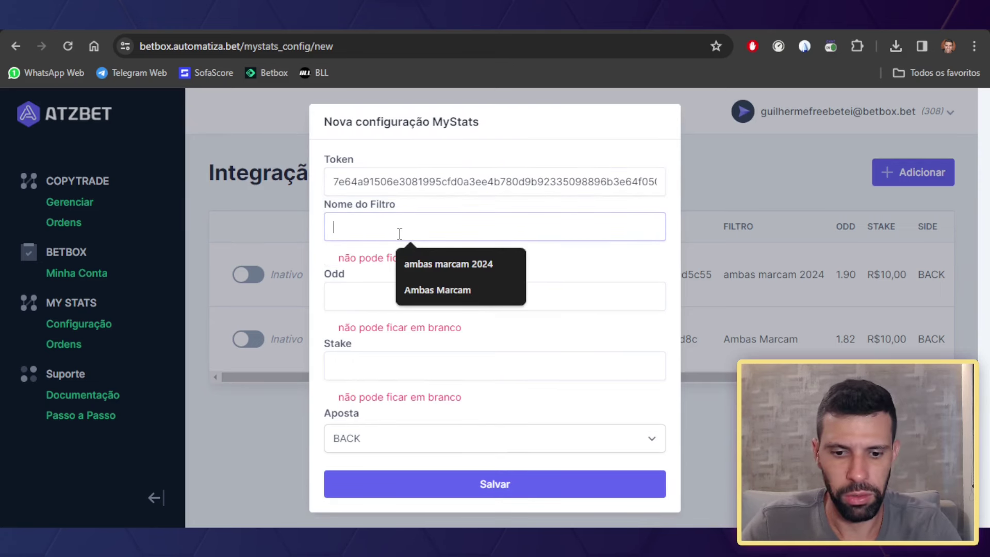
pyautogui.write('Over')
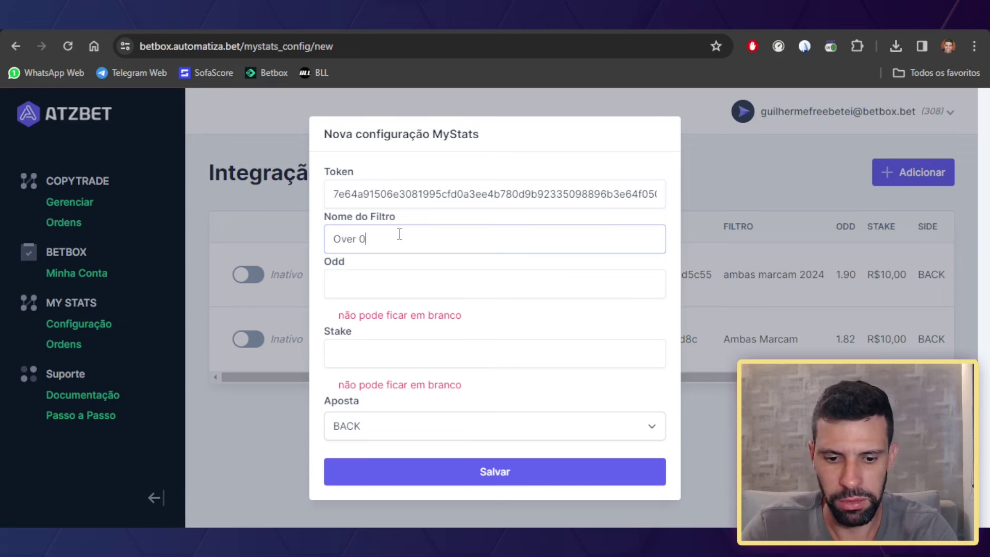
pyautogui.write(' 0.5')
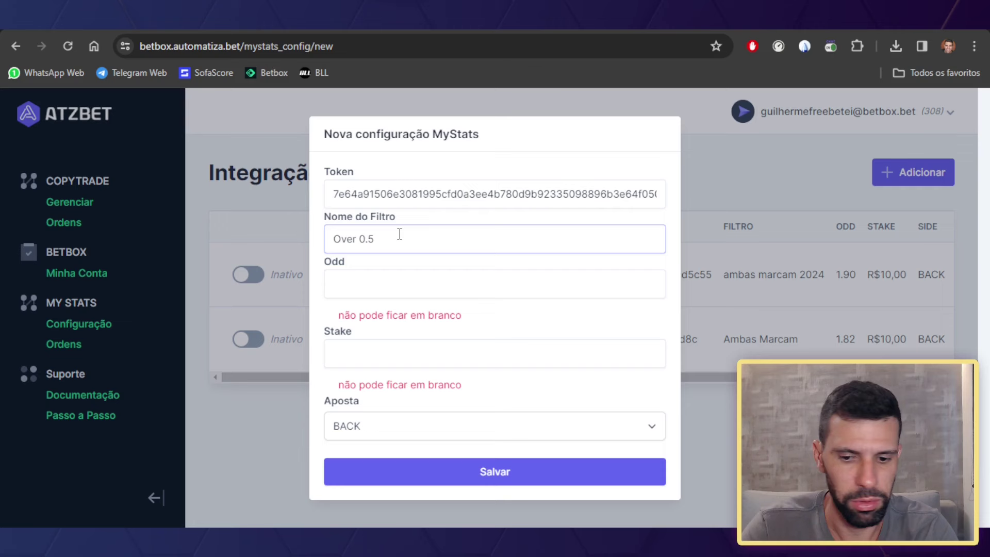
pyautogui.write(' ht')
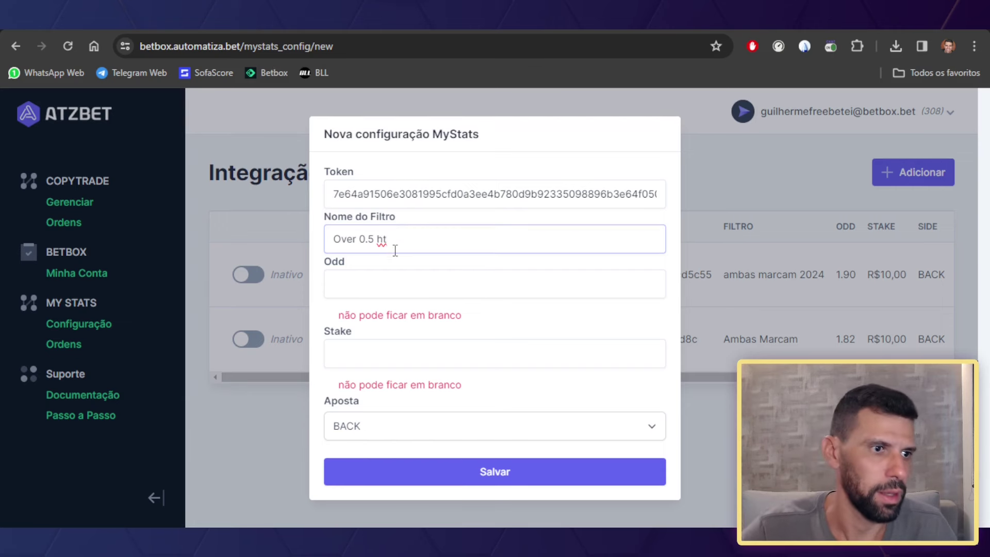
# Step: Set the Odd of the new MyStats configuration to 1.50
pyautogui.click(398, 290)
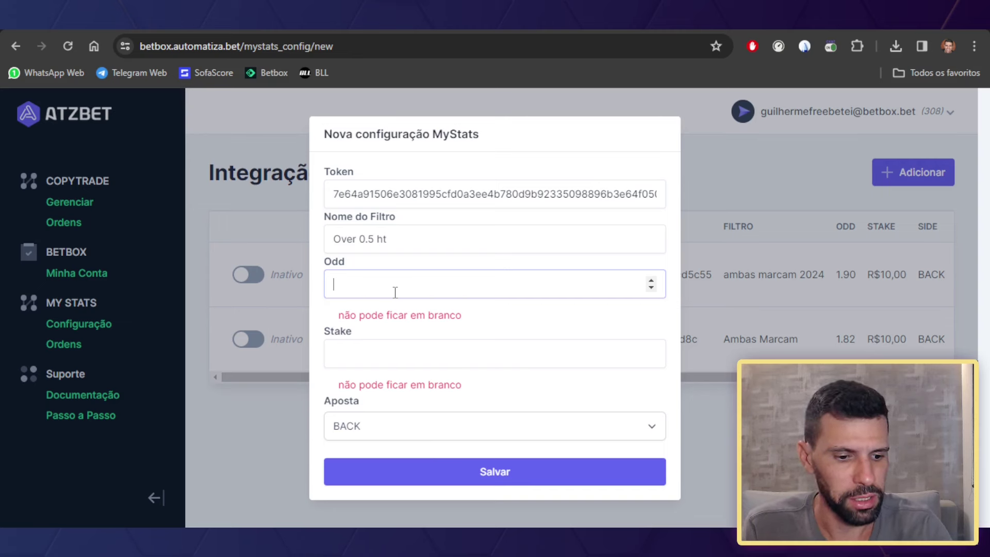
pyautogui.write('1')
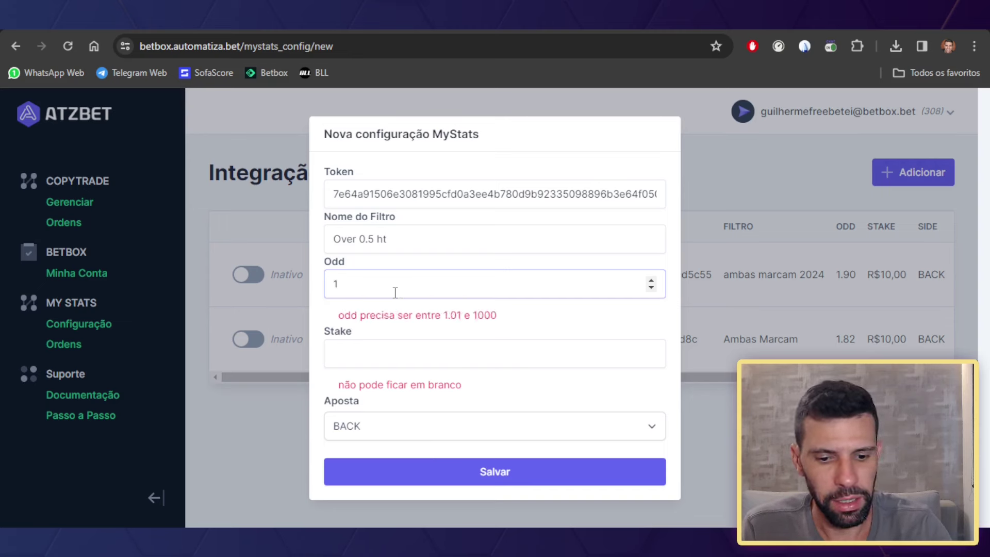
pyautogui.write('.50')
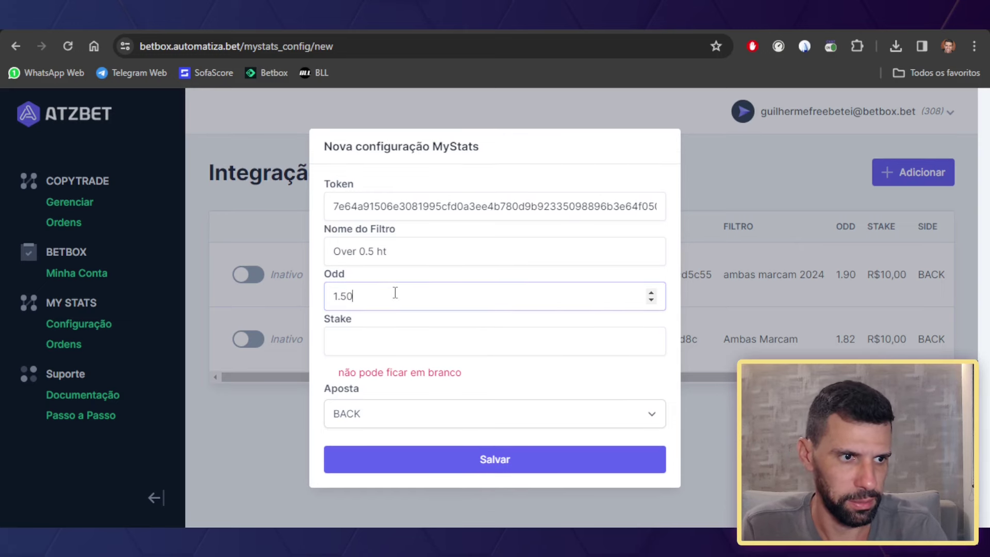
# Step: Save the new MyStats configuration with a Stake of 10 and a BACK bet, and activate its integration
pyautogui.click(366, 340)
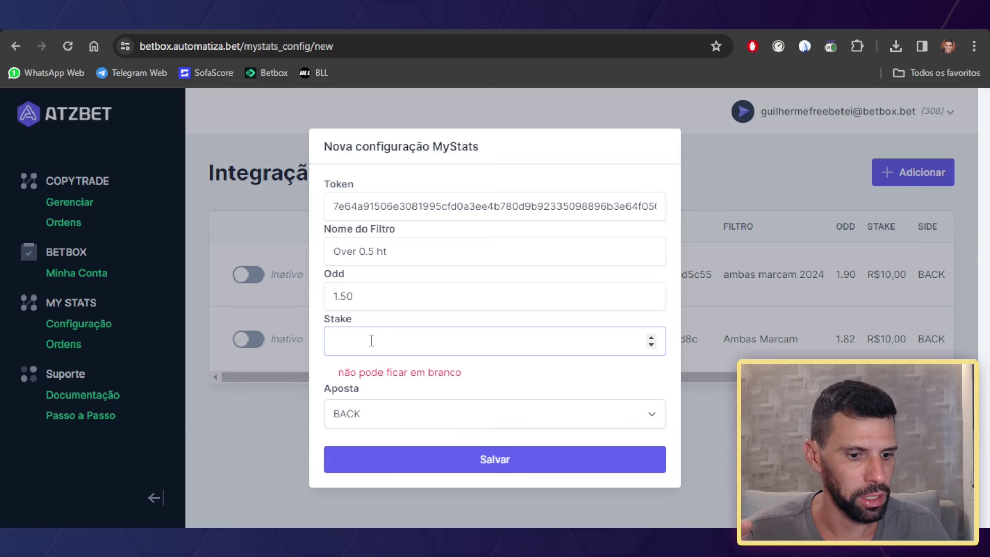
pyautogui.write('10')
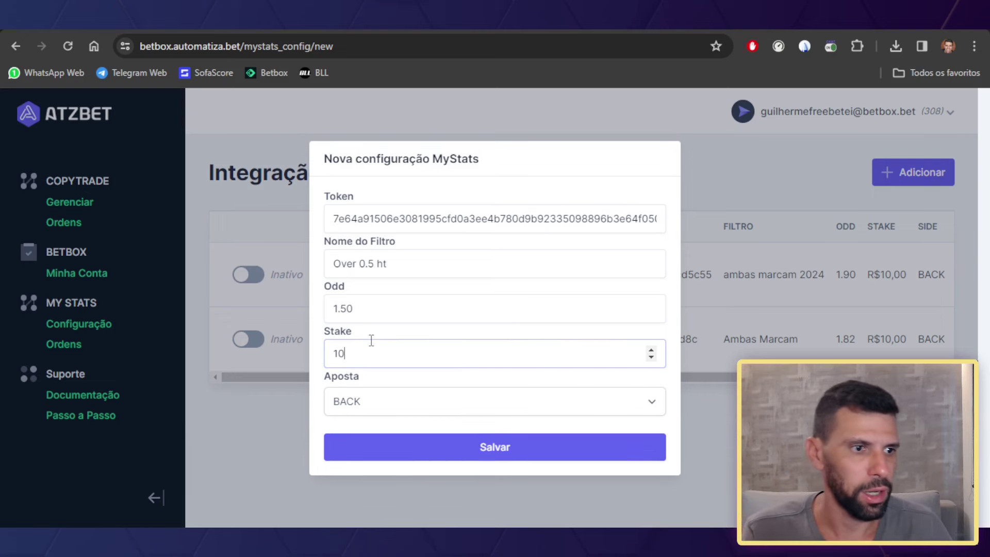
pyautogui.press('Tab')
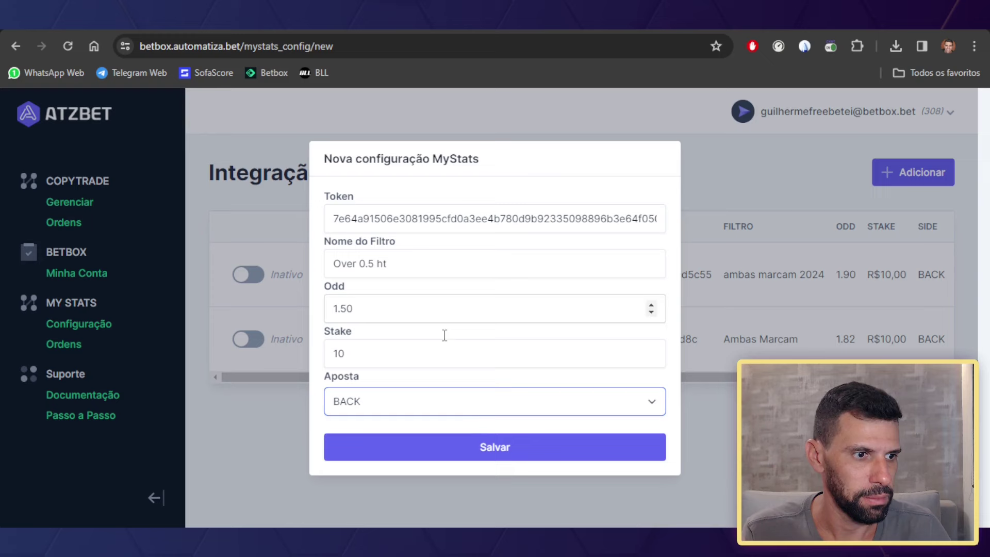
pyautogui.click(470, 447)
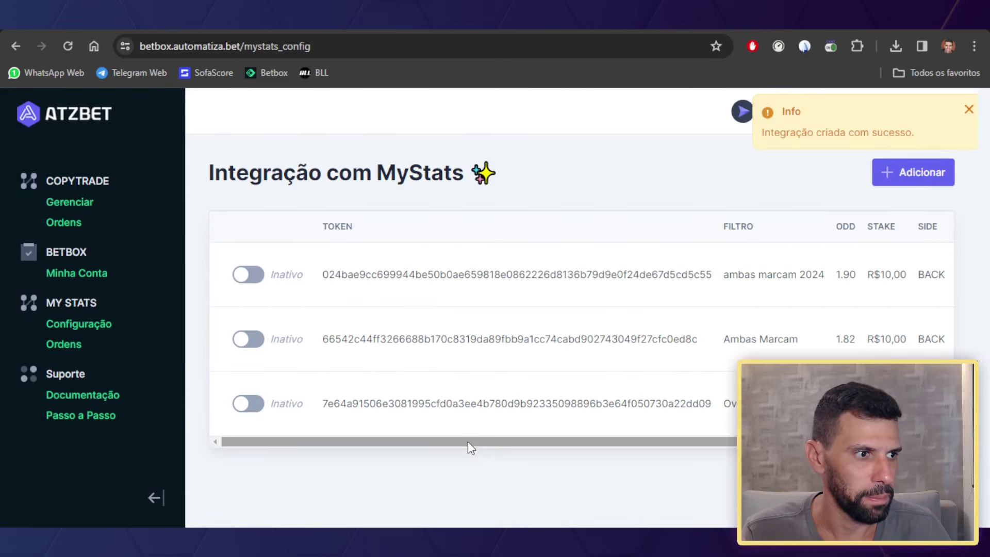
pyautogui.moveTo(645, 441); pyautogui.dragTo(387, 422)
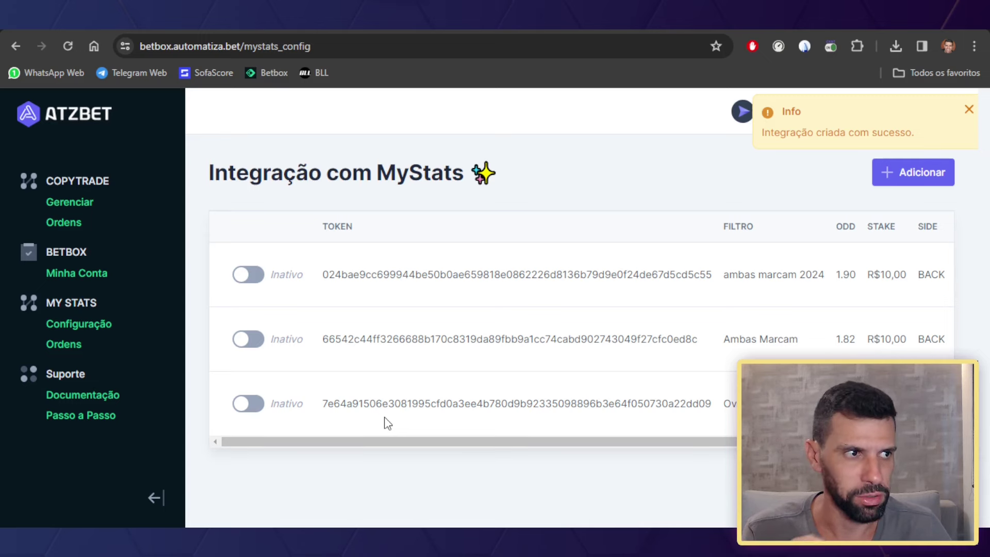
pyautogui.click(261, 409)
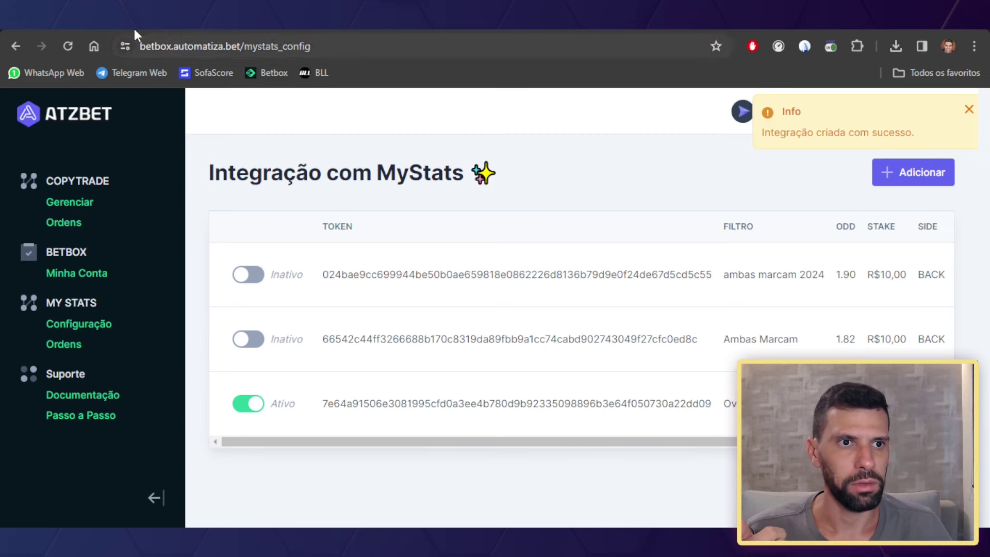
# Step: Switch to My.Stats and open the list of games matching the Over 0.5 HT filter
pyautogui.hotkey('ctrl', 'Tab')
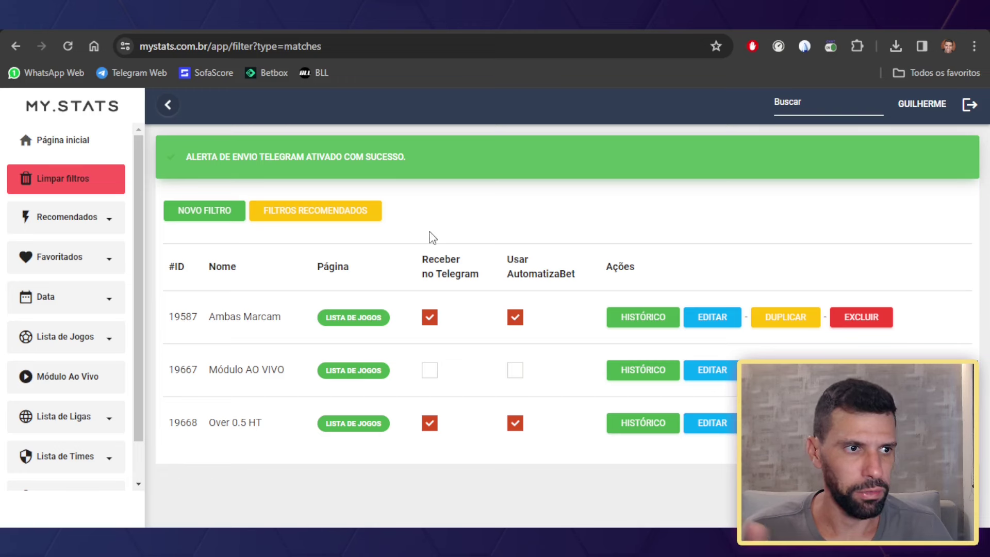
pyautogui.click(105, 338)
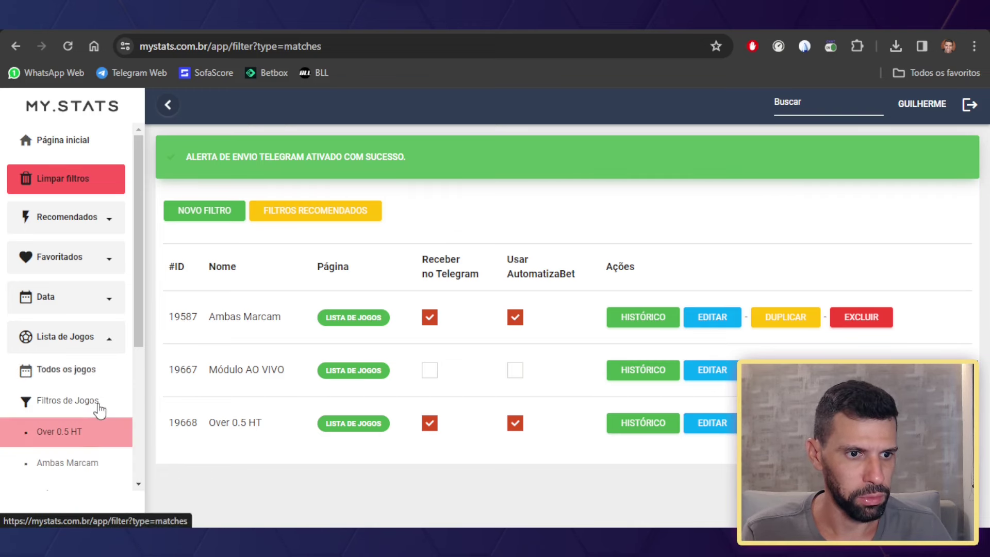
pyautogui.click(96, 434)
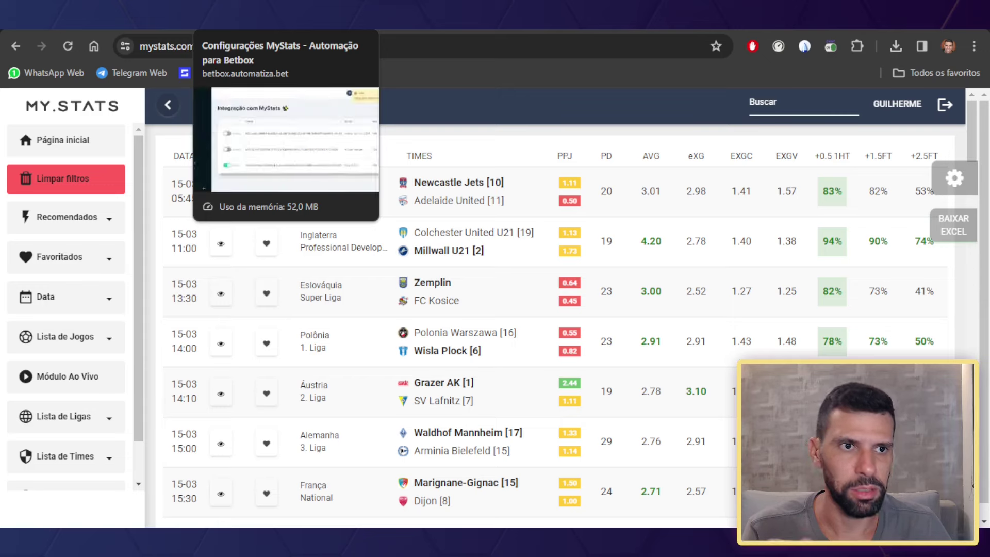
# Step: Switch to the football page of the Betbox exchange
pyautogui.click(78, 21)
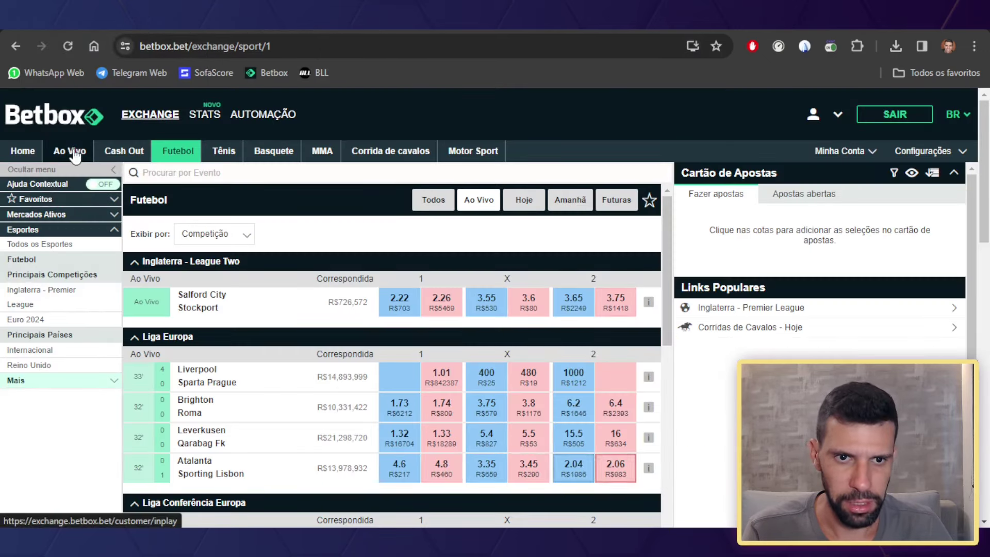